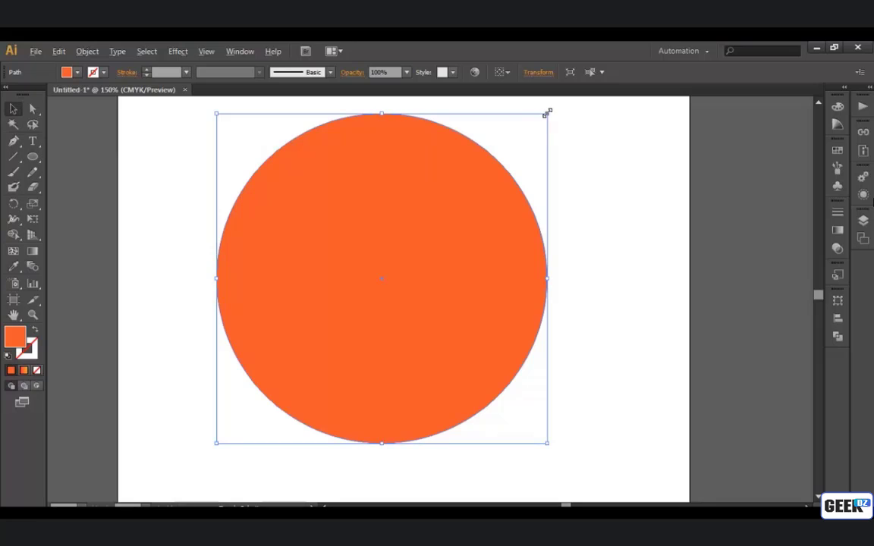
Make a smaller concentric copy of the orange circle, scaled to about two fifths of its diameter.
{"action": "left_click_drag", "start_coordinate": [548, 114], "coordinate": [512, 219]}
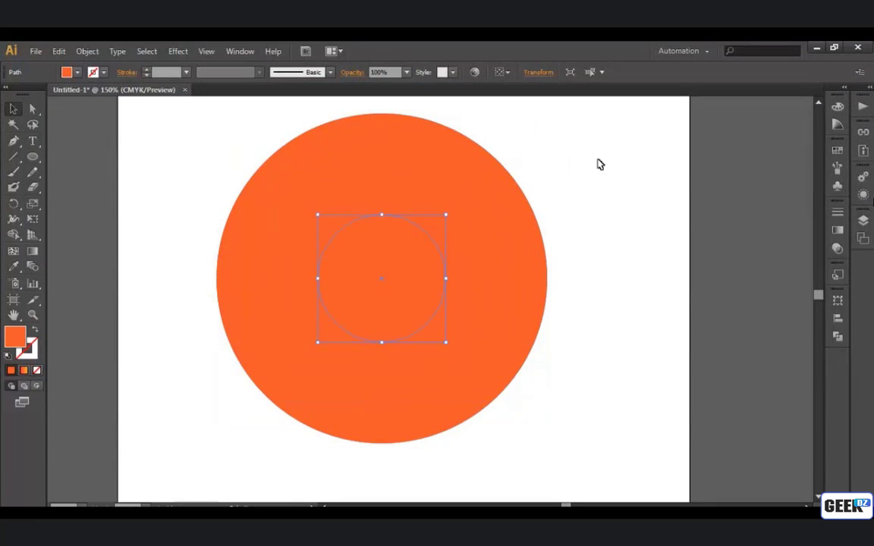
{"action": "left_click", "coordinate": [390, 400]}
{"action": "left_click", "coordinate": [566, 249]}
{"action": "left_click", "coordinate": [351, 302]}
{"action": "left_click_drag", "start_coordinate": [447, 216], "coordinate": [447, 215]}
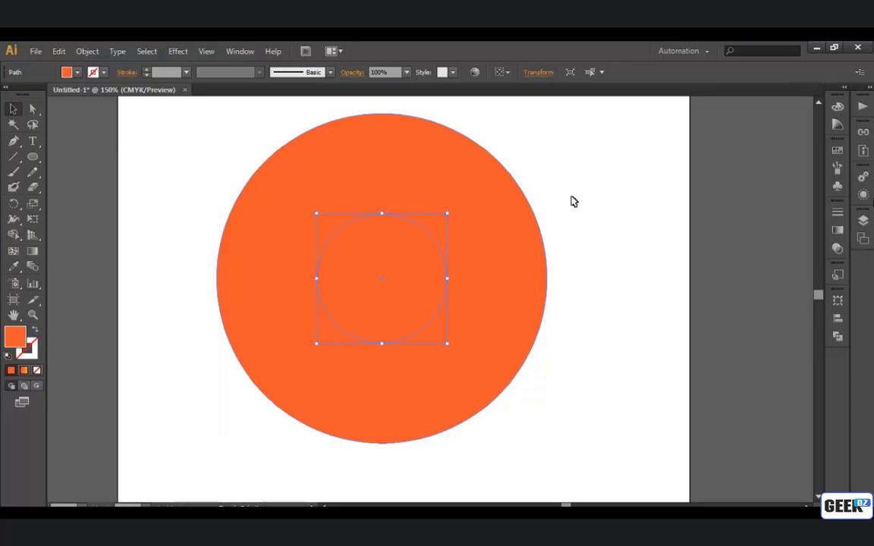
Subtract the small circle from the large one with Minus Front to form a ring.
{"action": "left_click_drag", "start_coordinate": [615, 182], "coordinate": [486, 372]}
{"action": "left_click", "coordinate": [837, 337]}
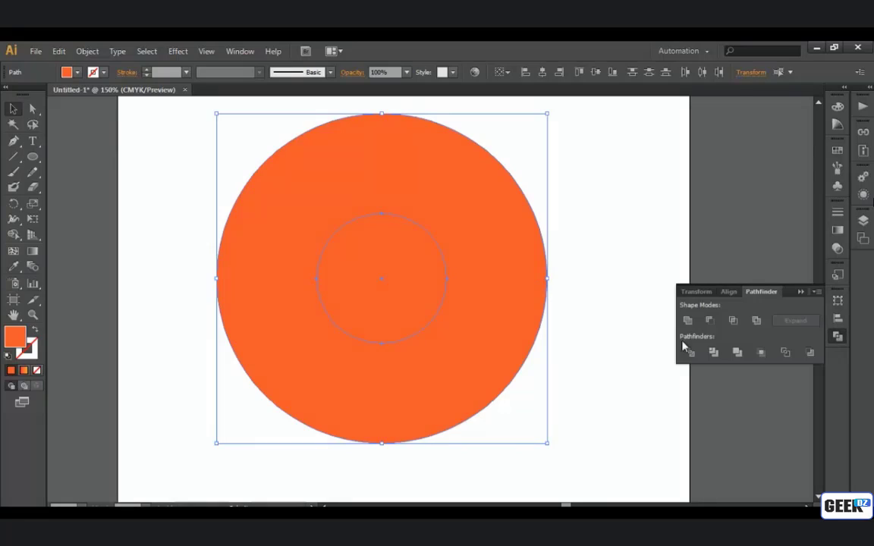
{"action": "left_click", "coordinate": [709, 320]}
{"action": "key", "text": "ctrl+shift+a"}
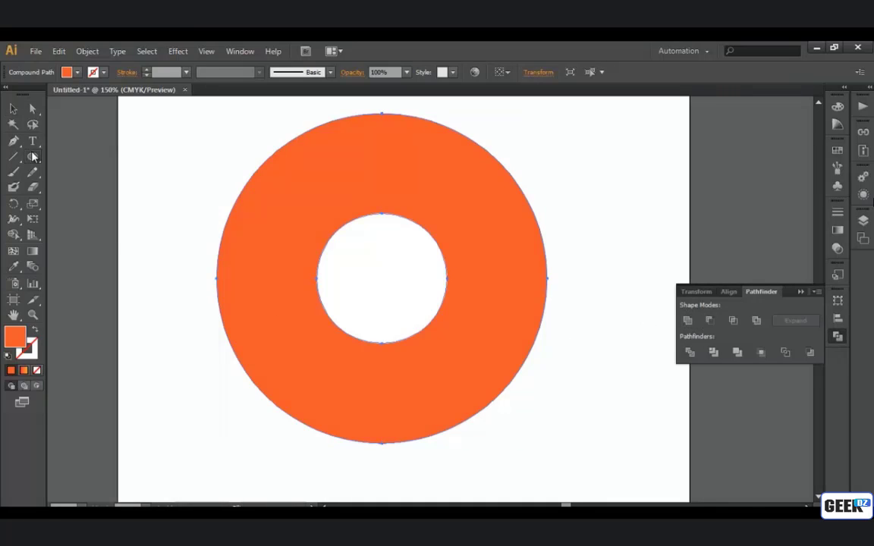
Draw a square with its corner at the ring's centre and rotate it 45° about that corner so it extends straight downward.
{"action": "left_click_drag", "start_coordinate": [33, 158], "coordinate": [68, 155]}
{"action": "mouse_move", "coordinate": [381, 277]}
{"action": "left_mouse_down"}
{"action": "mouse_move", "coordinate": [500, 425]}
{"action": "mouse_move", "coordinate": [548, 470]}
{"action": "mouse_move", "coordinate": [595, 491]}
{"action": "left_mouse_up"}
{"action": "left_click", "coordinate": [13, 109]}
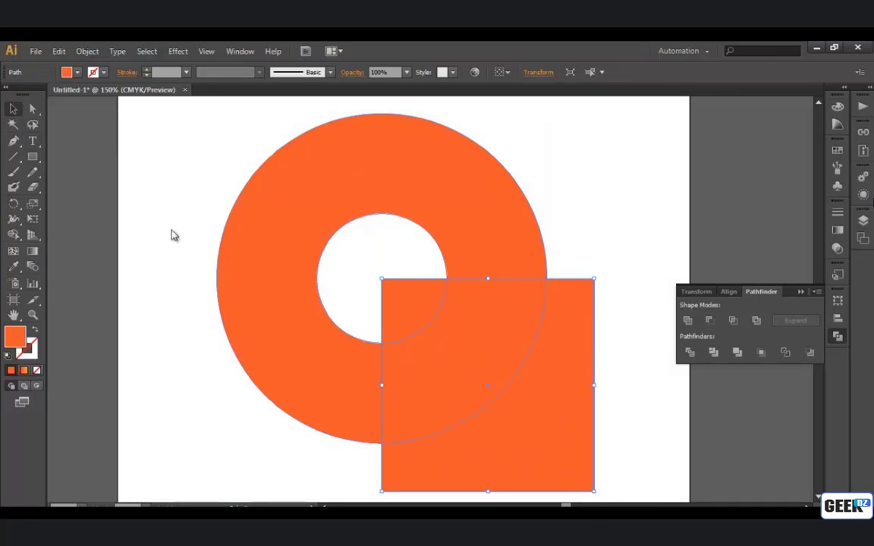
{"action": "left_click", "coordinate": [14, 204]}
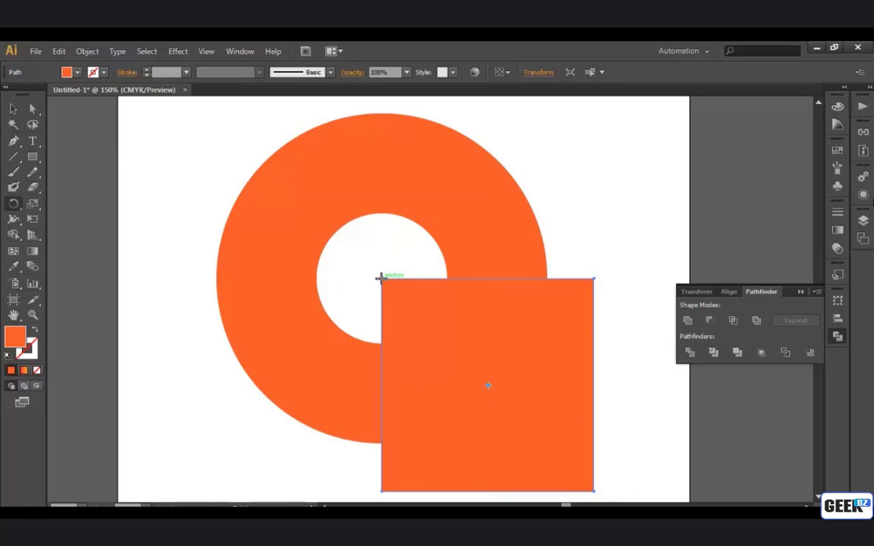
{"action": "left_click_drag", "start_coordinate": [523, 330], "coordinate": [486, 421]}
{"action": "scroll", "coordinate": [452, 382], "scroll_direction": "down", "scroll_amount": 3}
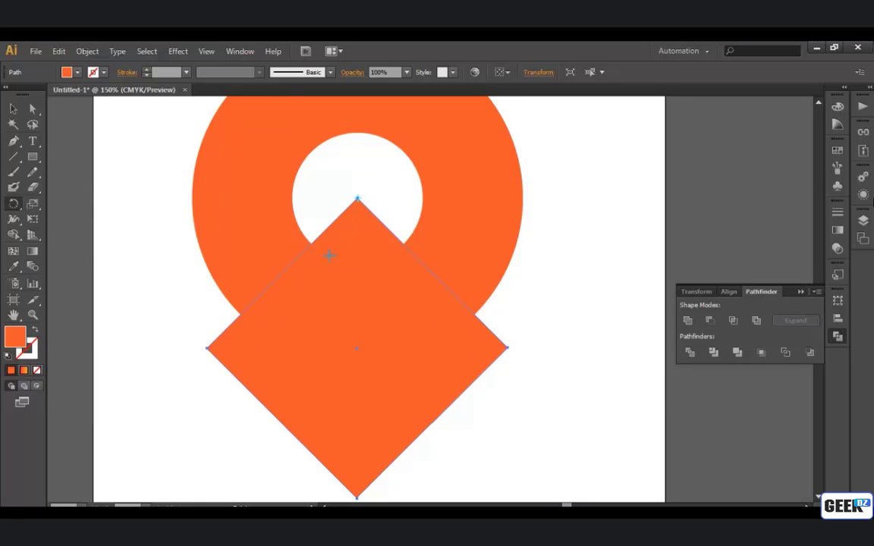
Cut the rotated square out of the ring with Minus Front and move the remaining open shape slightly down the artboard.
{"action": "left_click", "coordinate": [13, 108]}
{"action": "key", "text": "ctrl+a"}
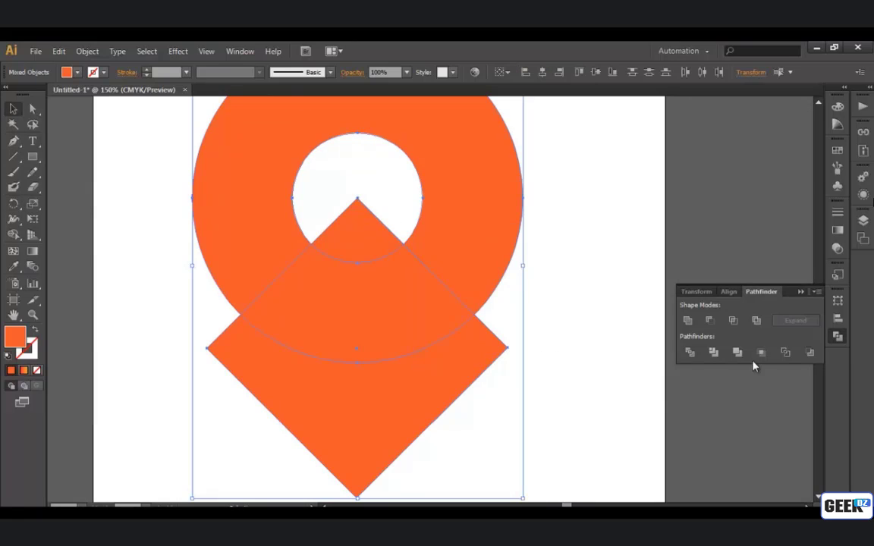
{"action": "left_click", "coordinate": [718, 325]}
{"action": "left_click", "coordinate": [554, 420]}
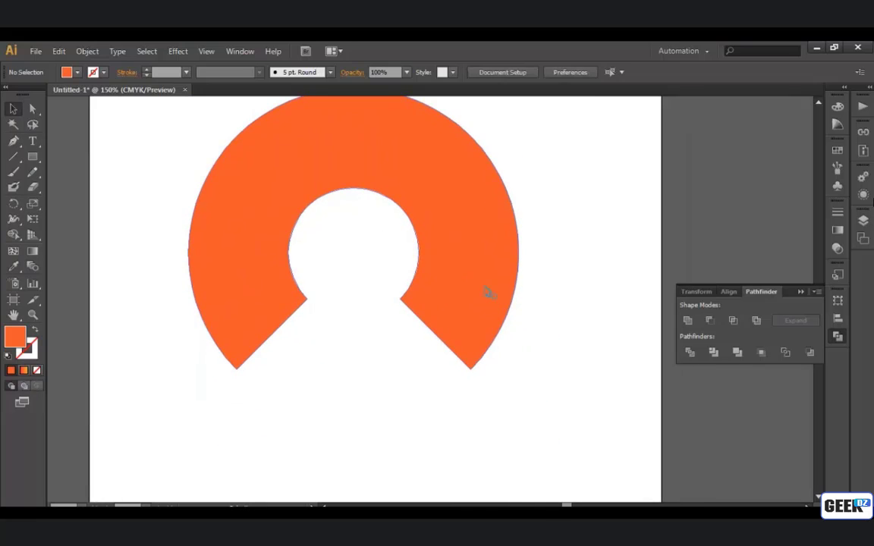
{"action": "left_click", "coordinate": [490, 292]}
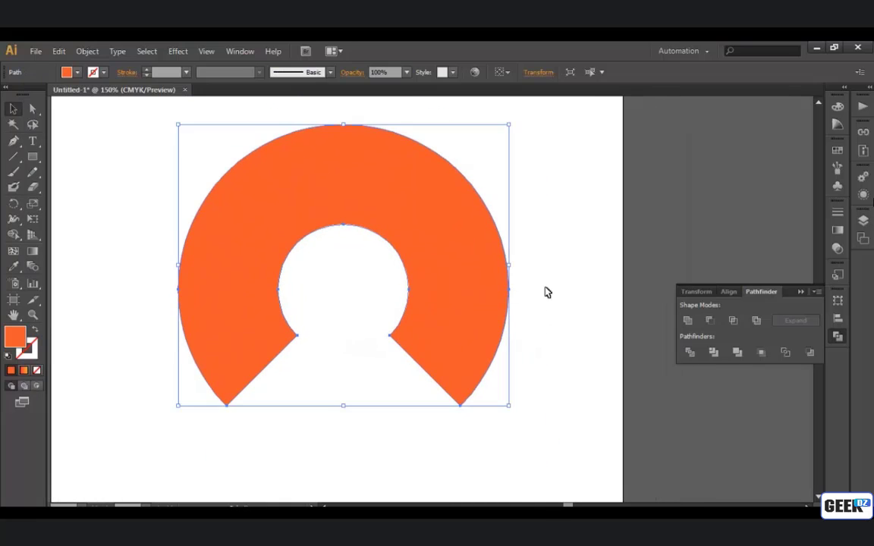
{"action": "left_click_drag", "start_coordinate": [487, 288], "coordinate": [498, 327]}
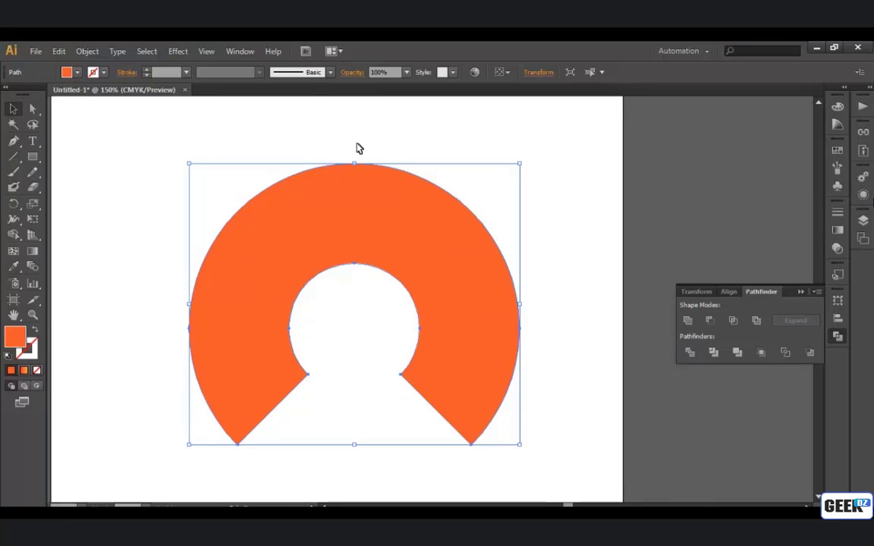
{"action": "left_click", "coordinate": [176, 50]}
{"action": "mouse_move", "coordinate": [215, 124]}
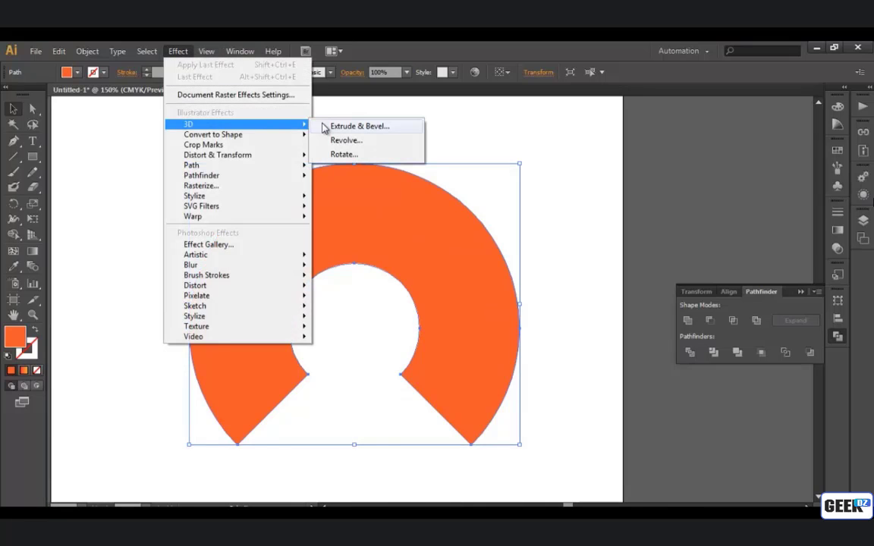
{"action": "left_click", "coordinate": [338, 127]}
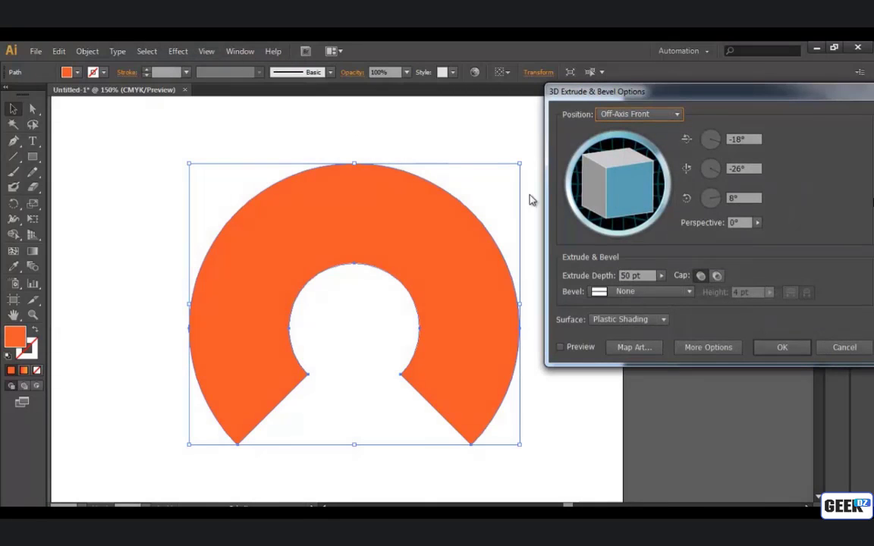
{"action": "left_click_drag", "start_coordinate": [670, 94], "coordinate": [635, 86]}
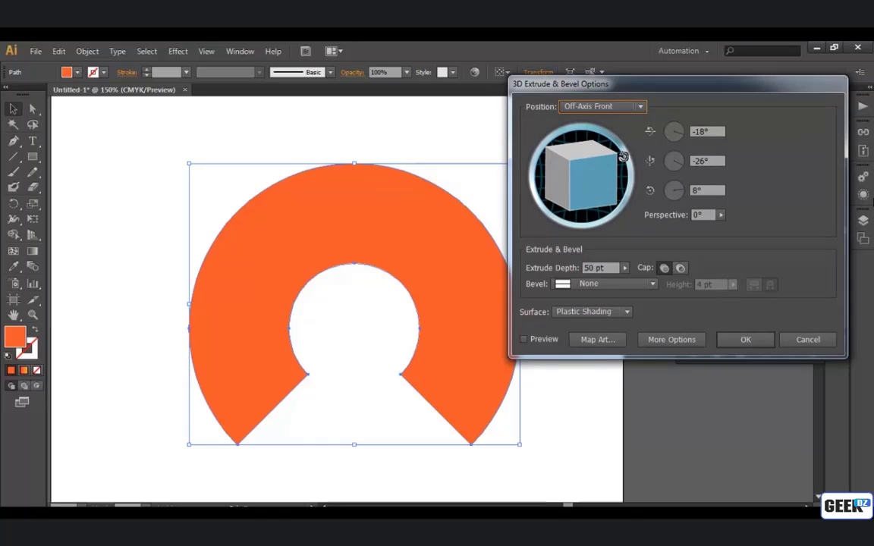
{"action": "left_click", "coordinate": [706, 190]}
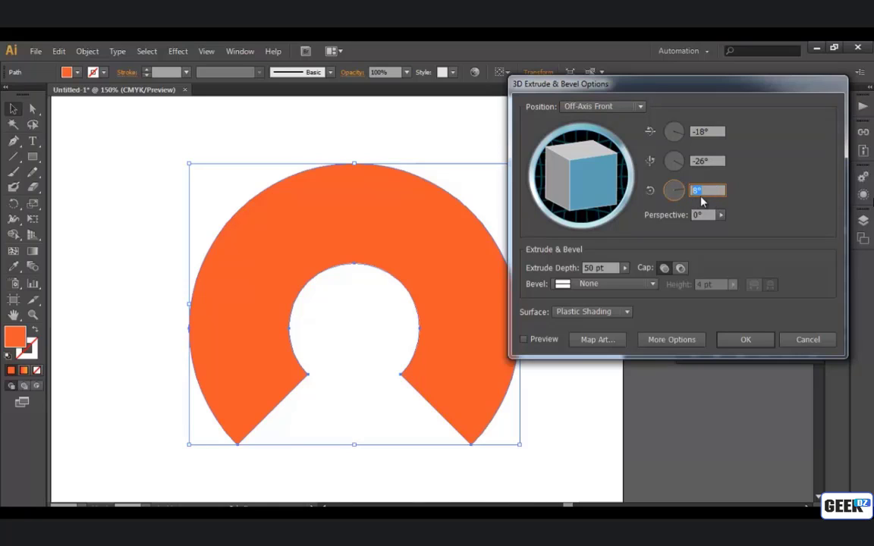
{"action": "type", "text": "0"}
{"action": "key", "text": "shift+Tab"}
{"action": "type", "text": "0"}
{"action": "key", "text": "shift+Tab"}
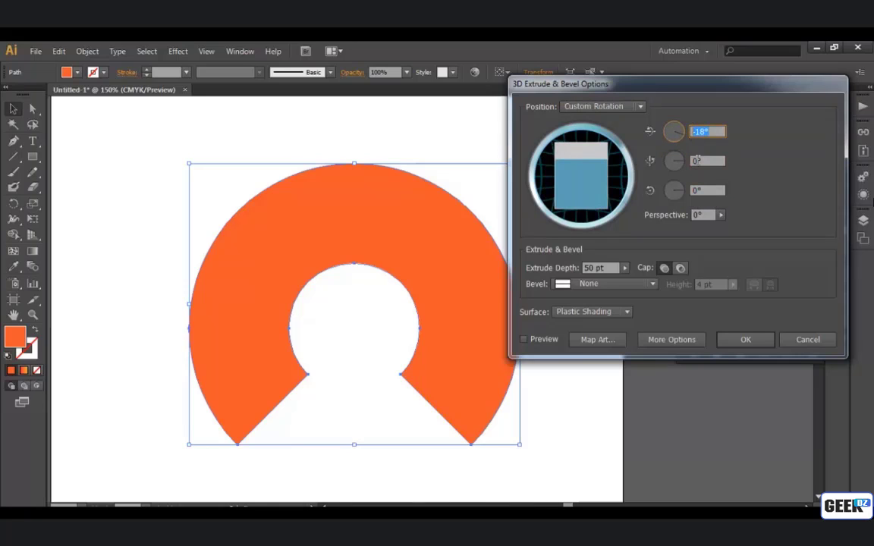
{"action": "type", "text": "0"}
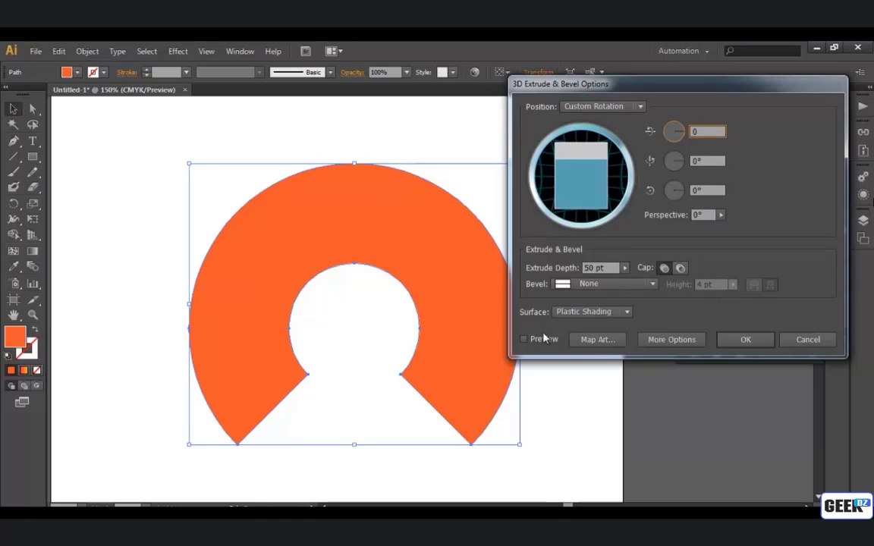
{"action": "left_click", "coordinate": [711, 190]}
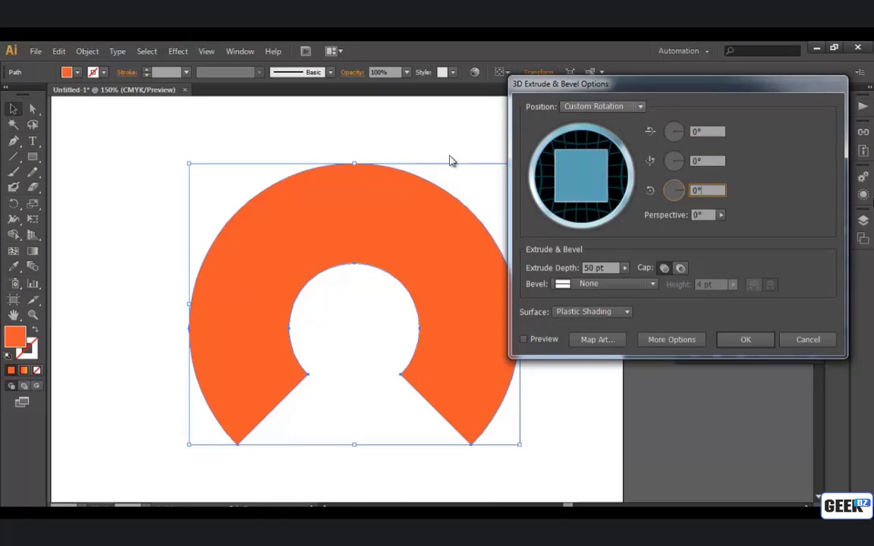
{"action": "left_click", "coordinate": [524, 340]}
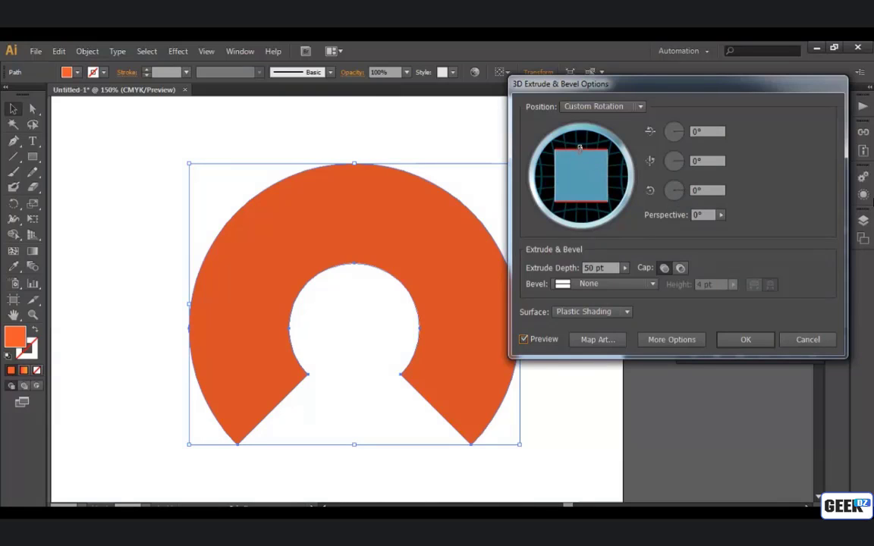
{"action": "left_click_drag", "start_coordinate": [579, 146], "coordinate": [572, 161]}
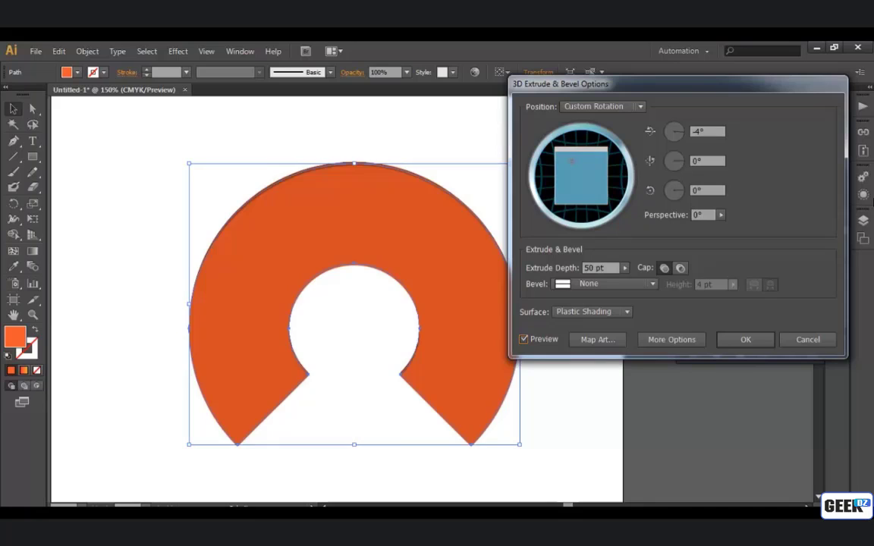
{"action": "left_click", "coordinate": [624, 268]}
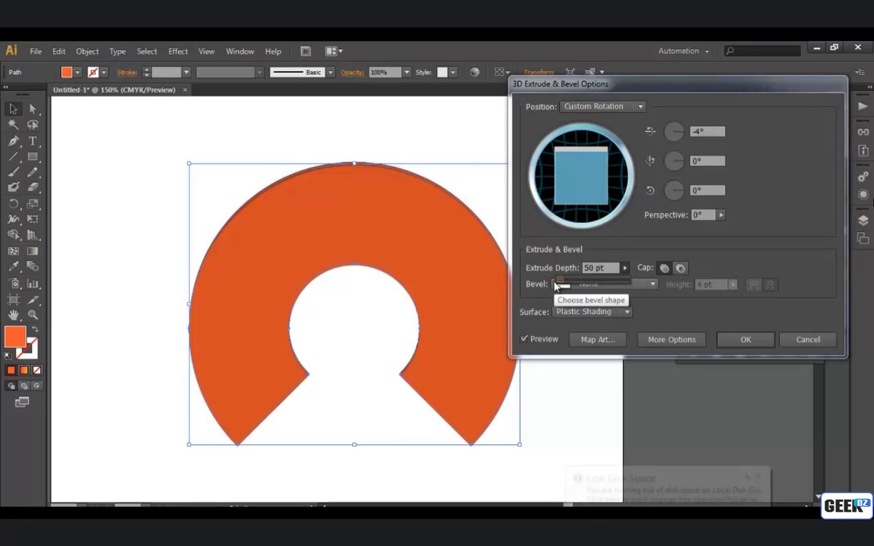
{"action": "left_click_drag", "start_coordinate": [557, 285], "coordinate": [574, 283]}
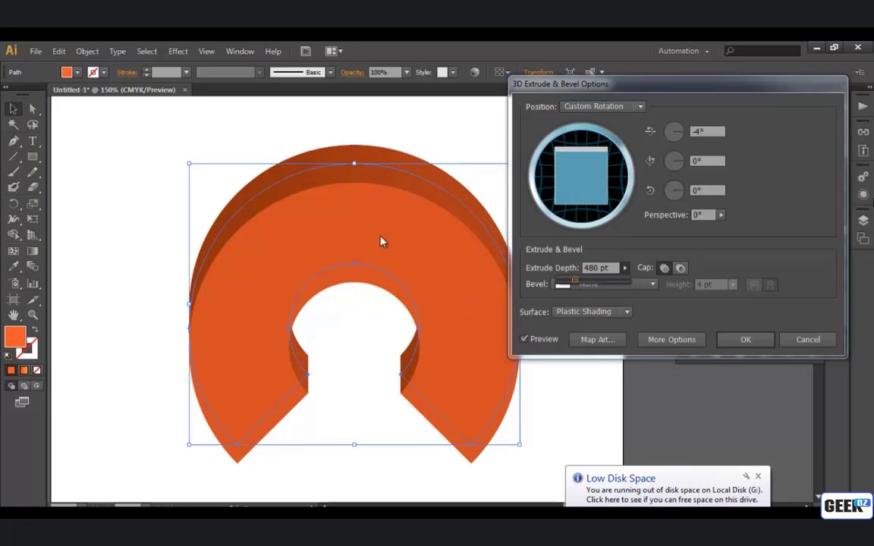
{"action": "left_click", "coordinate": [721, 216]}
{"action": "mouse_move", "coordinate": [659, 230]}
{"action": "left_mouse_down"}
{"action": "mouse_move", "coordinate": [681, 230]}
{"action": "mouse_move", "coordinate": [673, 236]}
{"action": "left_mouse_up"}
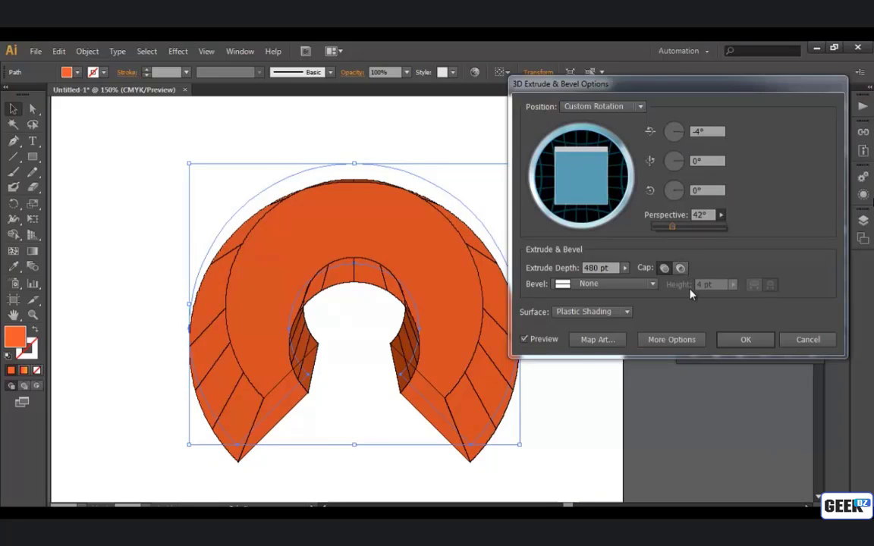
{"action": "left_click", "coordinate": [796, 352]}
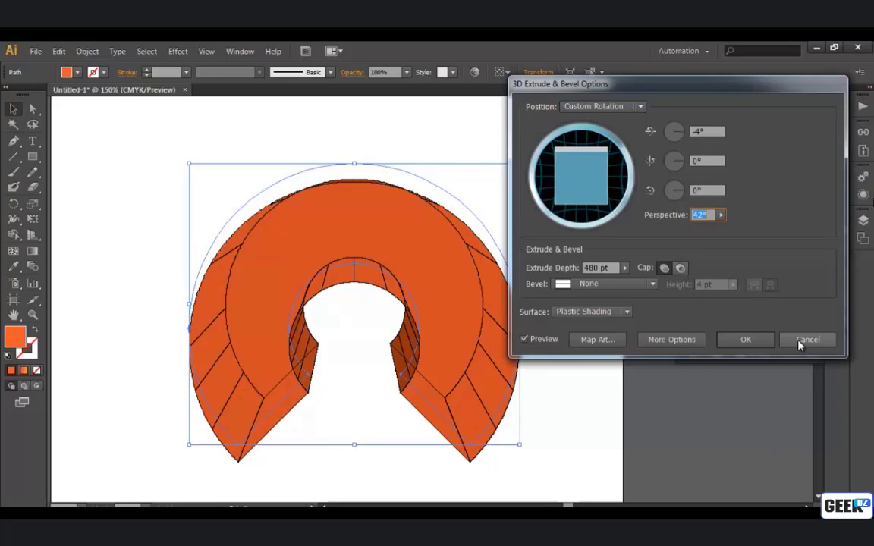
{"action": "left_click", "coordinate": [801, 341]}
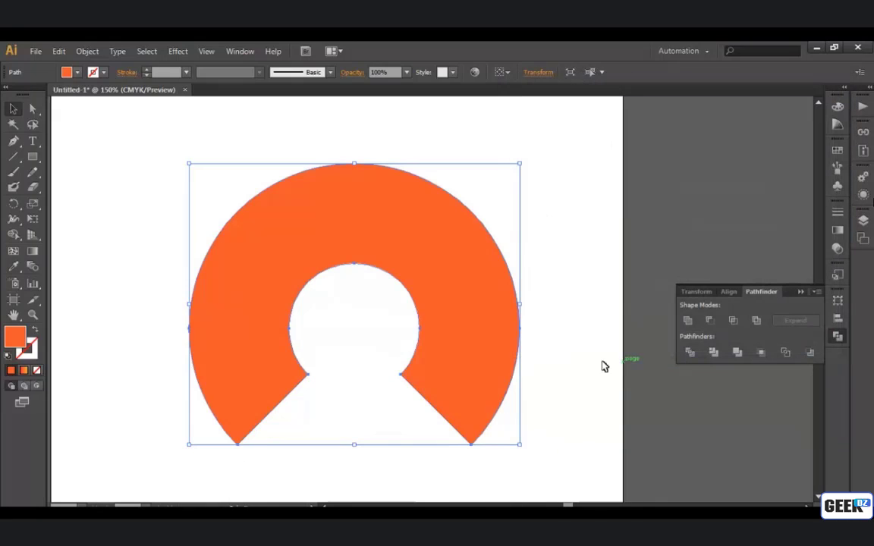
Draw a rectangle about 104 × 175 pt over the open ring's left arm, as wide as the arm and rising above the ring.
{"action": "left_click", "coordinate": [543, 388]}
{"action": "key", "text": "m"}
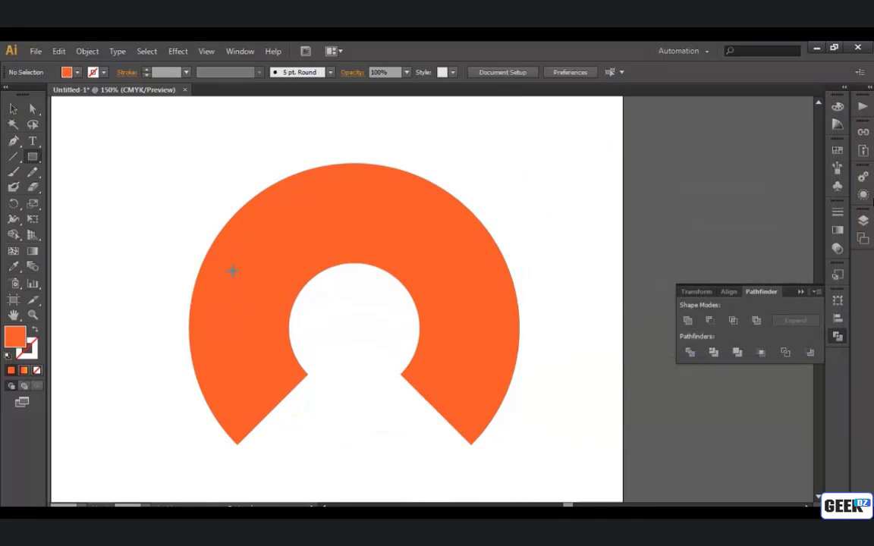
{"action": "left_click_drag", "start_coordinate": [290, 323], "coordinate": [189, 154]}
{"action": "left_click", "coordinate": [265, 254]}
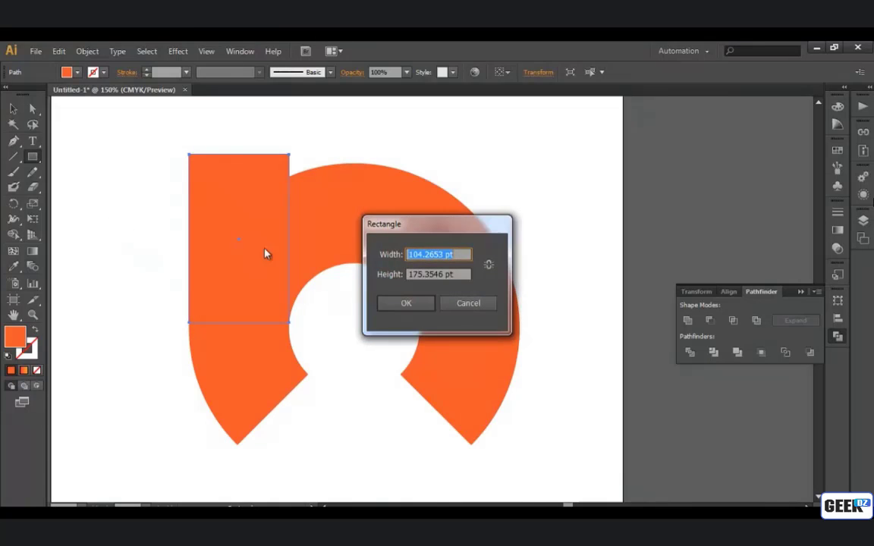
{"action": "left_click", "coordinate": [443, 304]}
Unite the rectangle with the open ring and move the combined shape down the artboard.
{"action": "left_click", "coordinate": [12, 109]}
{"action": "left_click_drag", "start_coordinate": [92, 121], "coordinate": [326, 342]}
{"action": "left_click", "coordinate": [687, 324]}
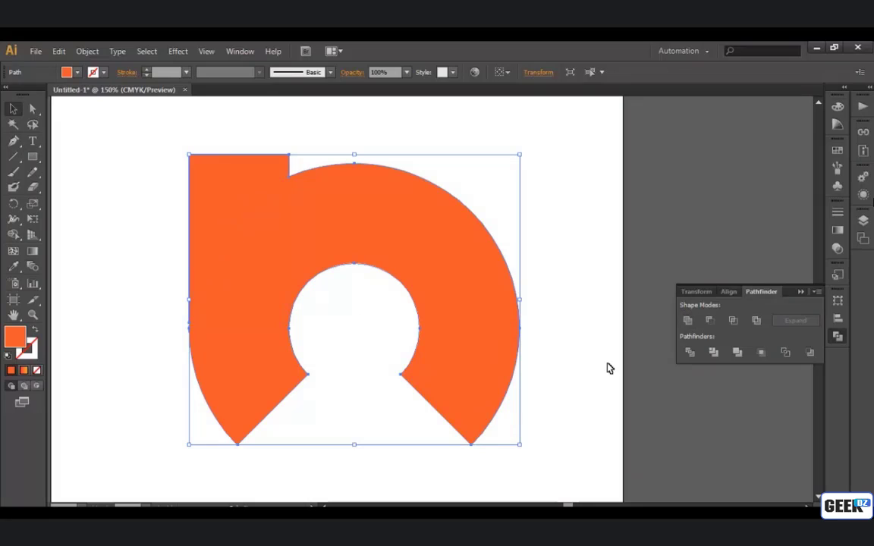
{"action": "left_click", "coordinate": [547, 458]}
{"action": "left_click_drag", "start_coordinate": [447, 295], "coordinate": [448, 344]}
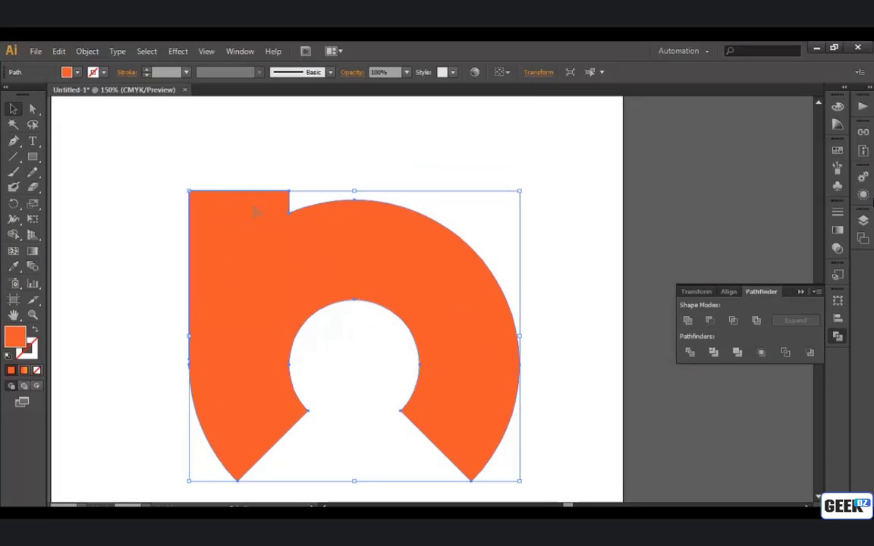
For the combined shape, open 3D Extrude & Bevel and set the Y and Z rotations to 0° and the X rotation to -6°.
{"action": "left_click", "coordinate": [171, 52]}
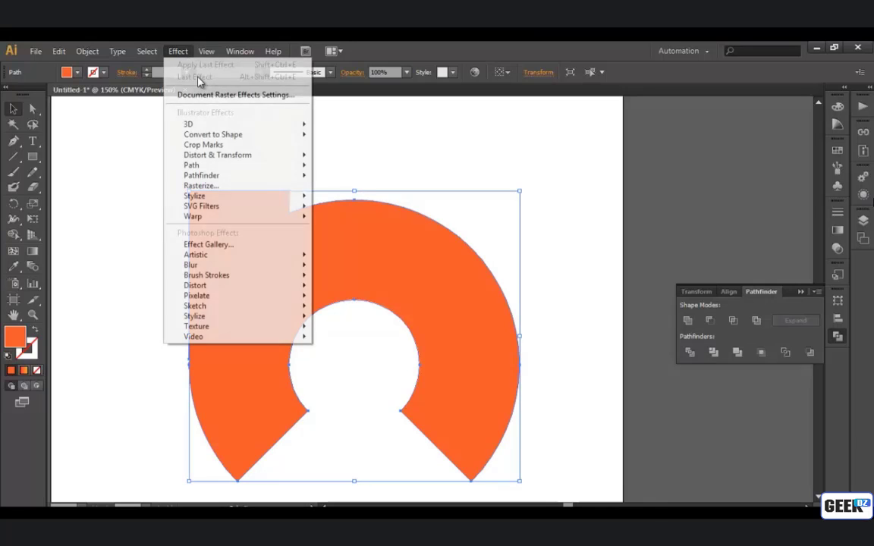
{"action": "mouse_move", "coordinate": [220, 125]}
{"action": "left_click", "coordinate": [337, 127]}
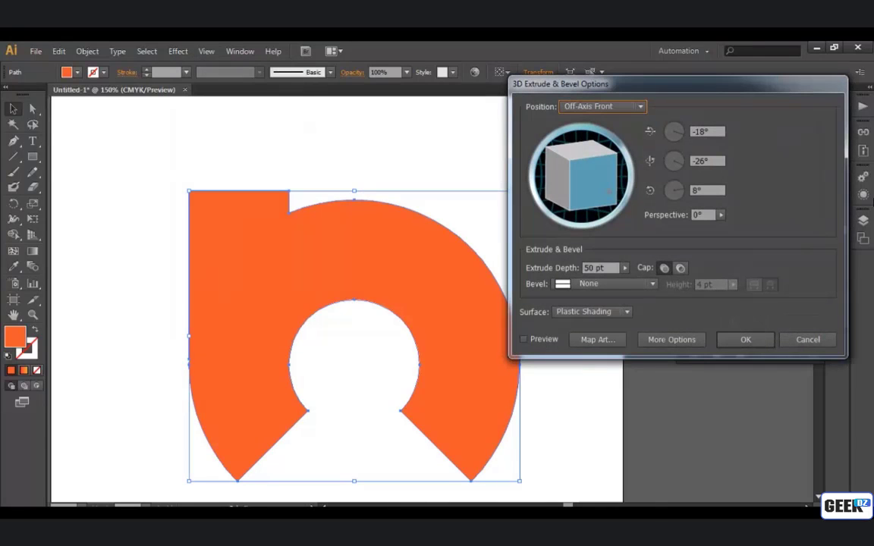
{"action": "double_click", "coordinate": [706, 191]}
{"action": "type", "text": "0"}
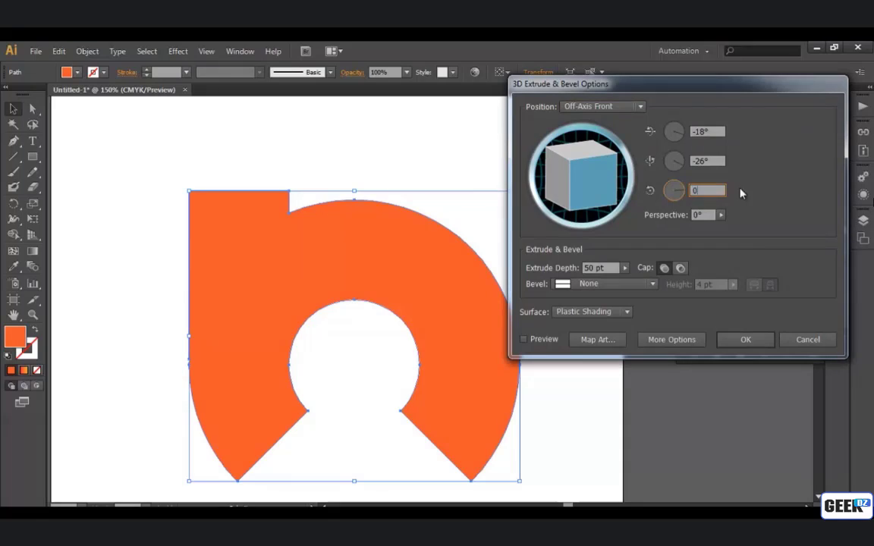
{"action": "key", "text": "shift+Tab"}
{"action": "type", "text": "0"}
{"action": "key", "text": "shift+Tab"}
{"action": "type", "text": "0"}
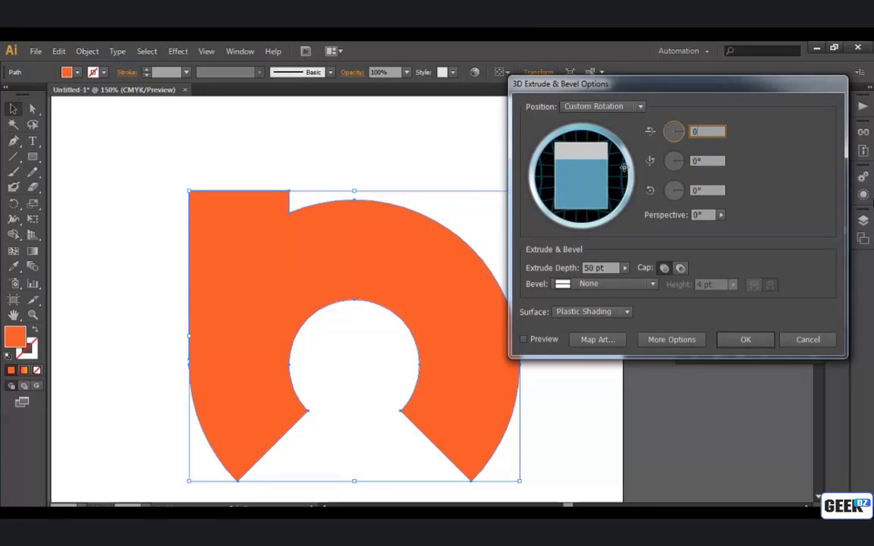
{"action": "key", "text": "Tab"}
{"action": "key", "text": "Tab"}
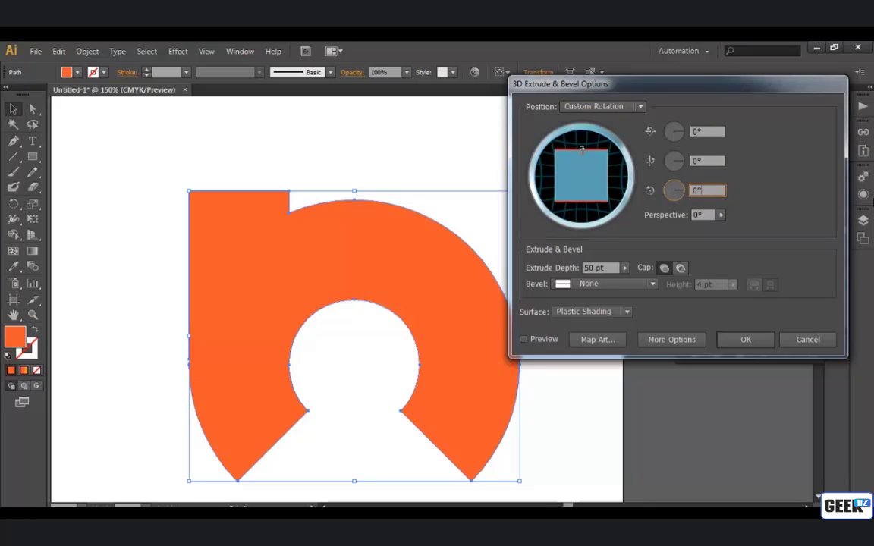
{"action": "left_click_drag", "start_coordinate": [581, 149], "coordinate": [582, 153]}
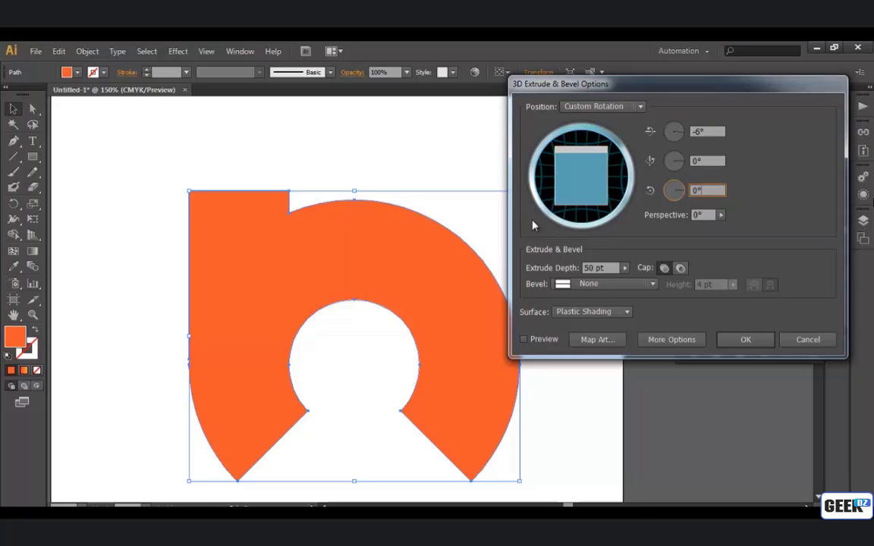
Turn on the effect preview and set the perspective to 56° and the extrude depth to 364 pt.
{"action": "left_click", "coordinate": [522, 340]}
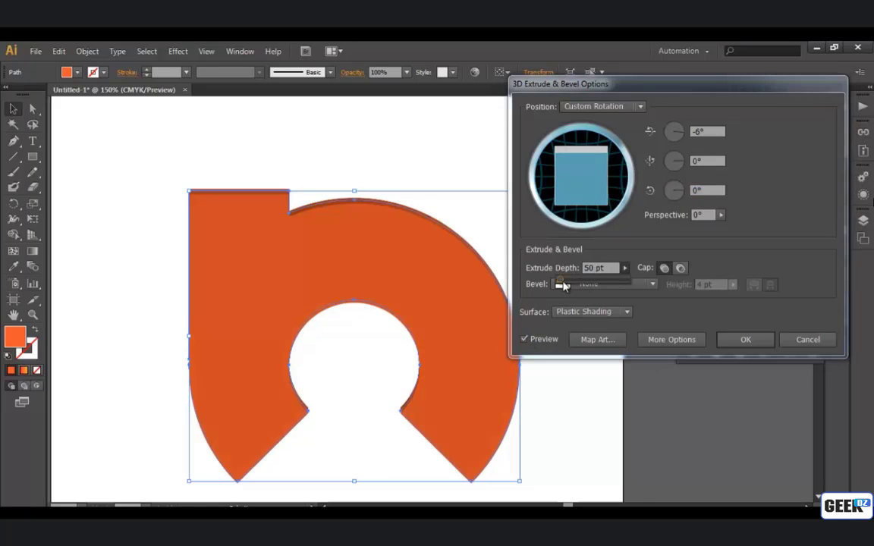
{"action": "left_click_drag", "start_coordinate": [563, 285], "coordinate": [580, 281]}
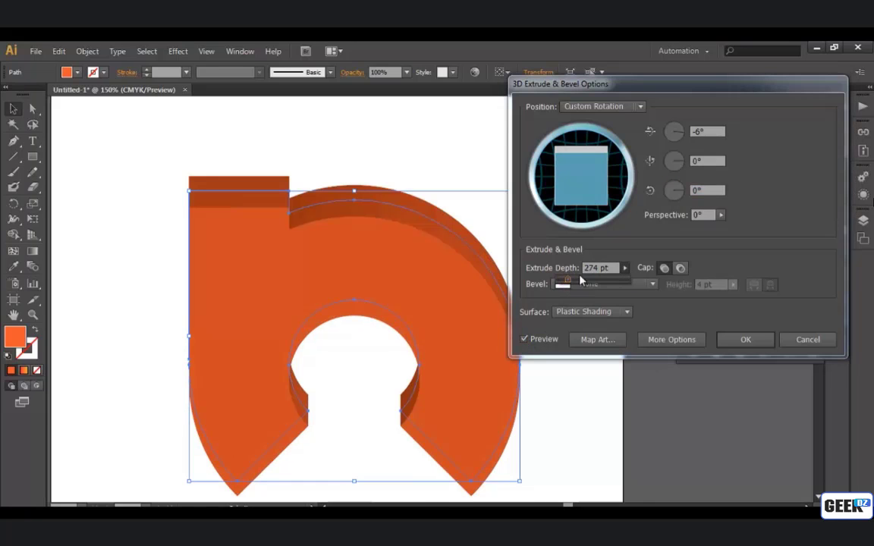
{"action": "left_click", "coordinate": [692, 236]}
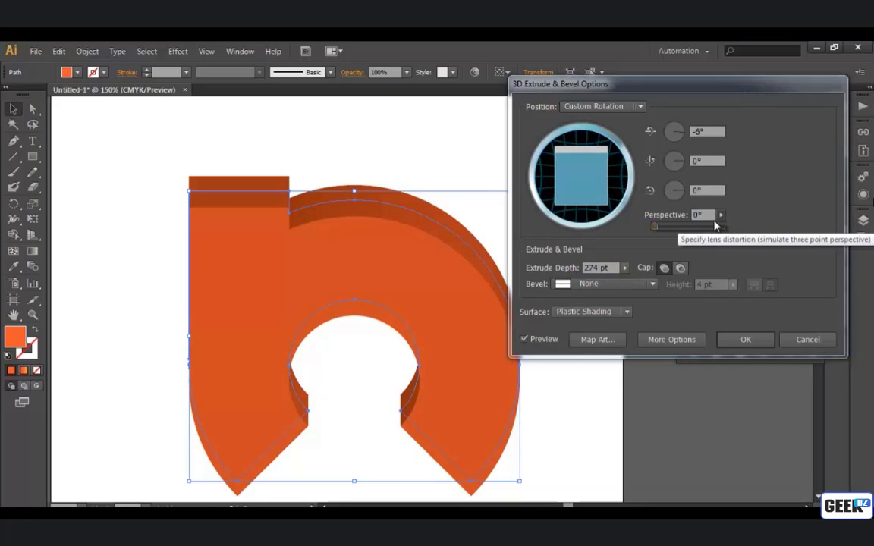
{"action": "left_click", "coordinate": [721, 215]}
{"action": "left_click_drag", "start_coordinate": [690, 234], "coordinate": [679, 228]}
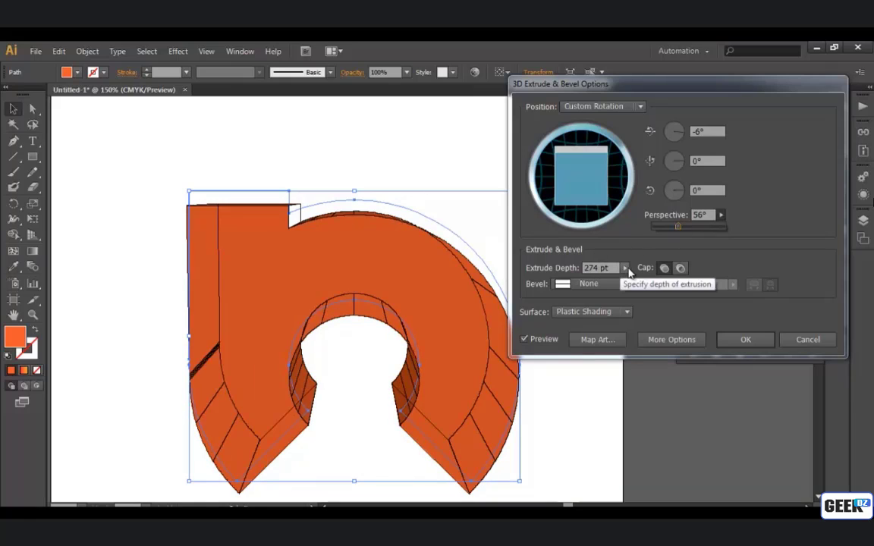
{"action": "left_click", "coordinate": [625, 267]}
{"action": "mouse_move", "coordinate": [565, 285]}
{"action": "left_mouse_down"}
{"action": "mouse_move", "coordinate": [577, 285]}
{"action": "mouse_move", "coordinate": [570, 283]}
{"action": "left_mouse_up"}
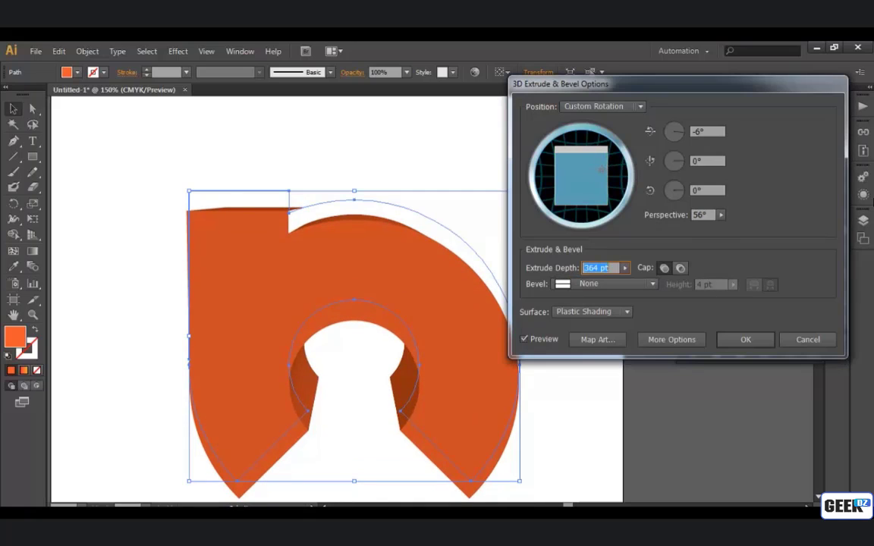
Rotate the extruded shape to 1° about the Y axis and apply the 3D effect.
{"action": "left_click_drag", "start_coordinate": [609, 176], "coordinate": [604, 183]}
{"action": "left_click", "coordinate": [606, 183]}
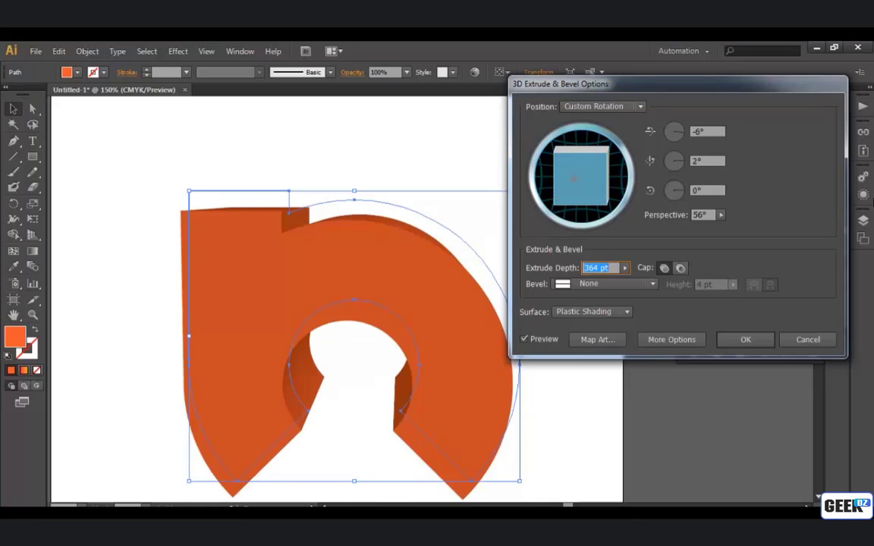
{"action": "left_click_drag", "start_coordinate": [614, 190], "coordinate": [578, 186]}
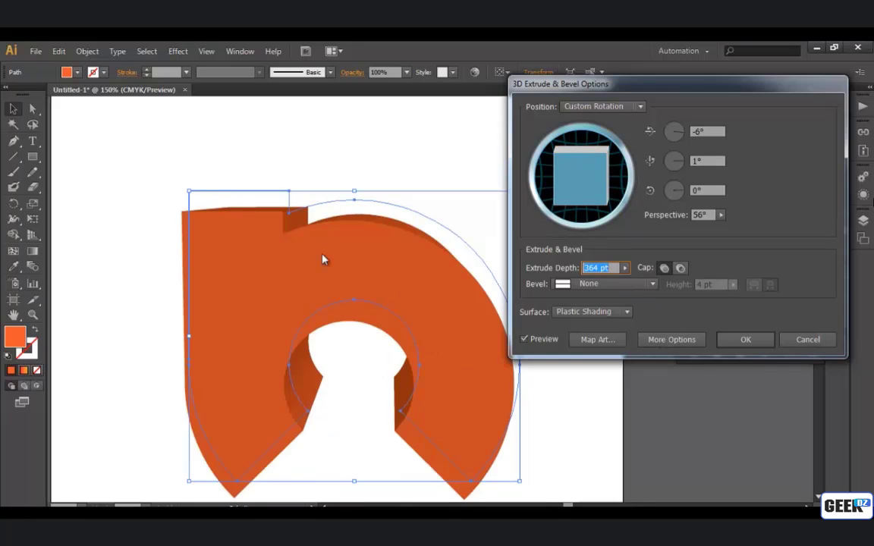
{"action": "left_click", "coordinate": [743, 343]}
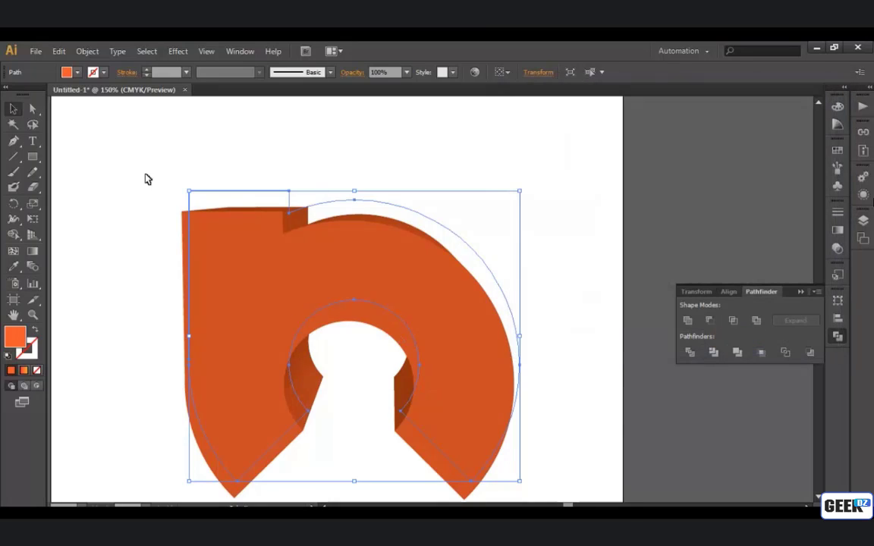
Expand the appearance of the extruded shape and try to expand the resulting group further.
{"action": "left_click", "coordinate": [87, 51]}
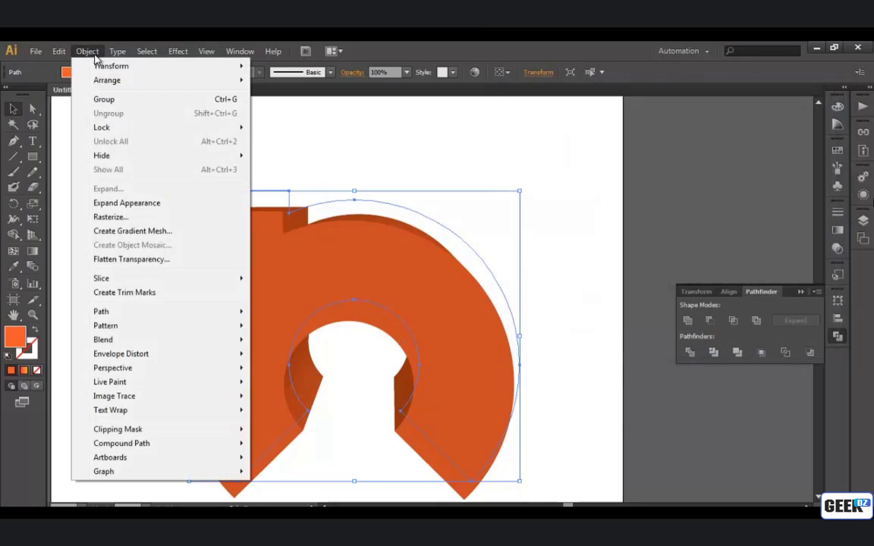
{"action": "left_click", "coordinate": [119, 208]}
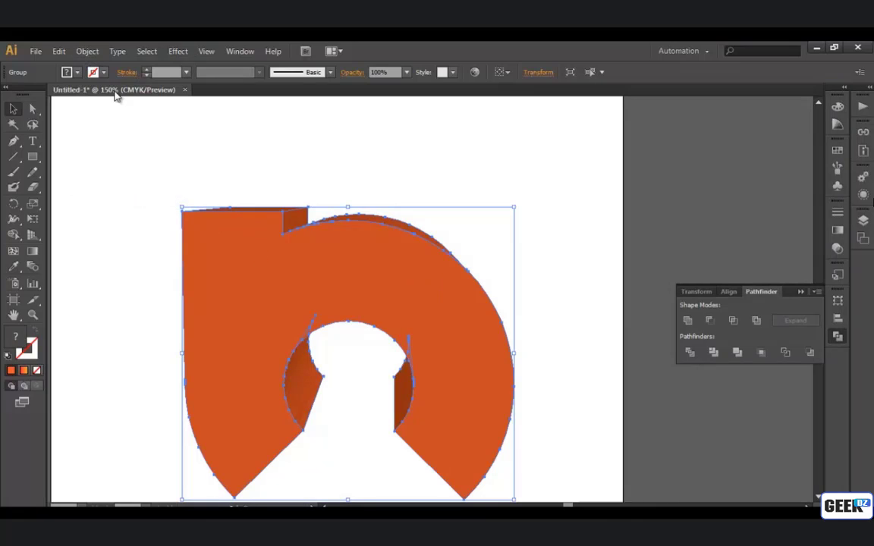
{"action": "left_click", "coordinate": [90, 52]}
{"action": "left_click", "coordinate": [116, 189]}
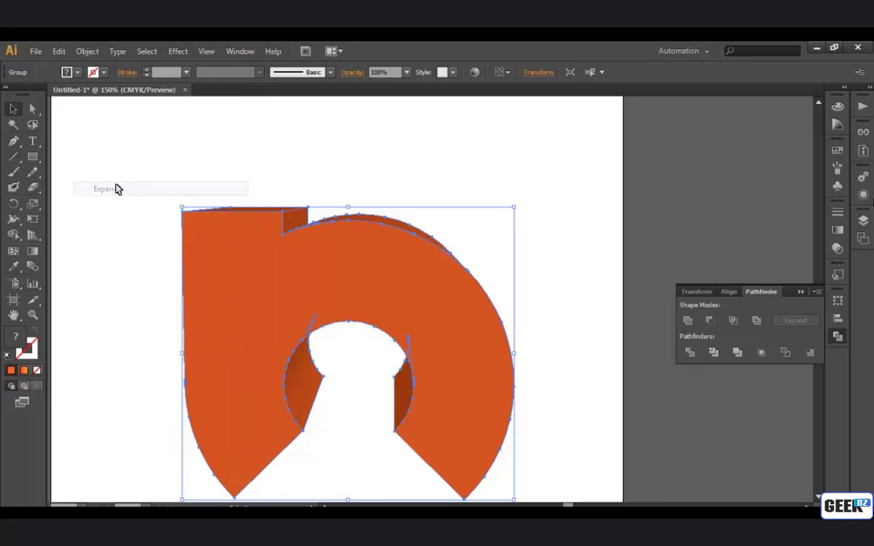
{"action": "left_click", "coordinate": [89, 52]}
{"action": "left_click", "coordinate": [110, 189]}
{"action": "left_click", "coordinate": [88, 51]}
{"action": "left_click", "coordinate": [111, 189]}
{"action": "left_click", "coordinate": [88, 52]}
{"action": "left_click", "coordinate": [119, 189]}
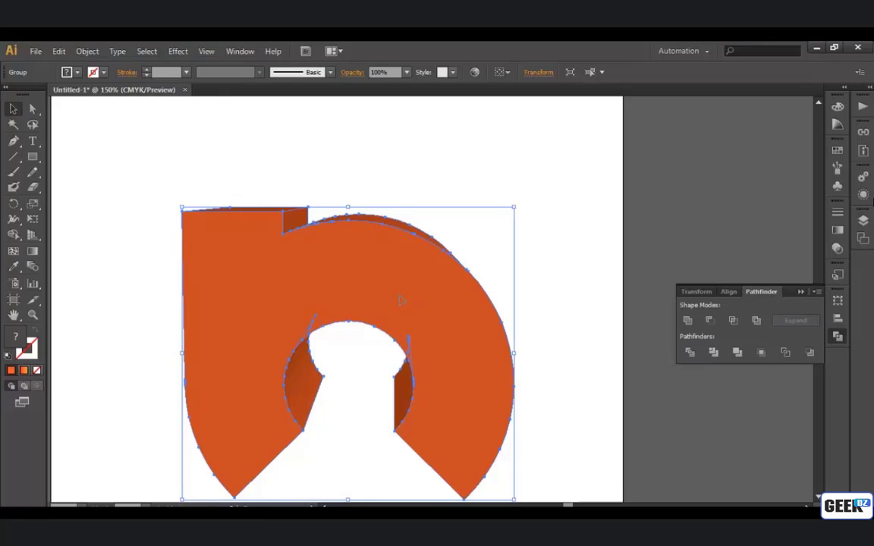
{"action": "left_click", "coordinate": [87, 51]}
{"action": "left_click", "coordinate": [117, 190]}
Ungroup the expanded artwork repeatedly until the front face and the side surfaces are separate pieces, and clear the selection.
{"action": "right_click", "coordinate": [328, 287]}
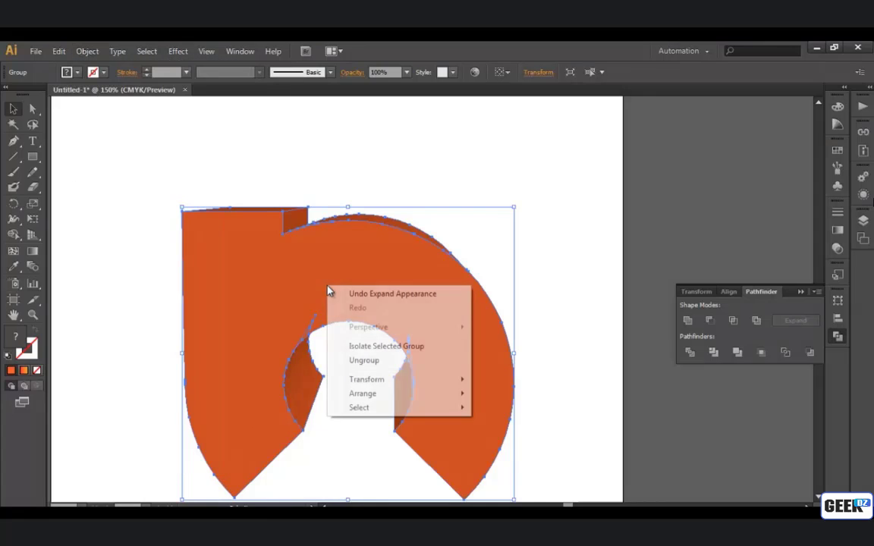
{"action": "left_click", "coordinate": [359, 361]}
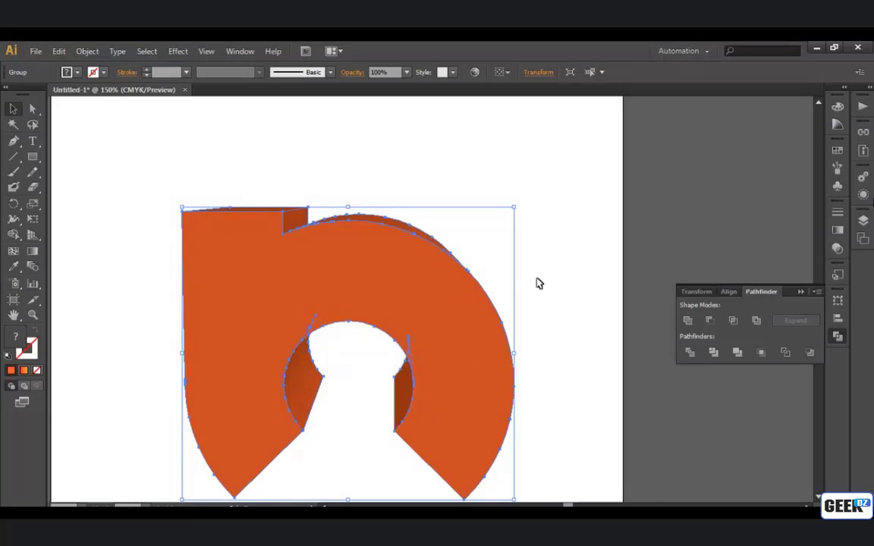
{"action": "left_click", "coordinate": [536, 283]}
{"action": "key", "text": "ctrl+a"}
{"action": "left_click", "coordinate": [536, 236]}
{"action": "right_click", "coordinate": [430, 268]}
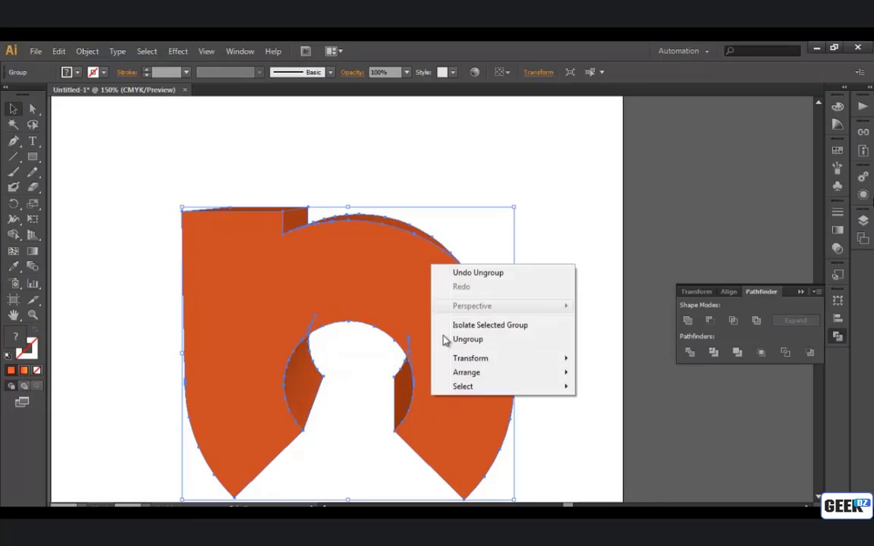
{"action": "left_click", "coordinate": [461, 340]}
{"action": "right_click", "coordinate": [423, 298]}
{"action": "left_click", "coordinate": [454, 358]}
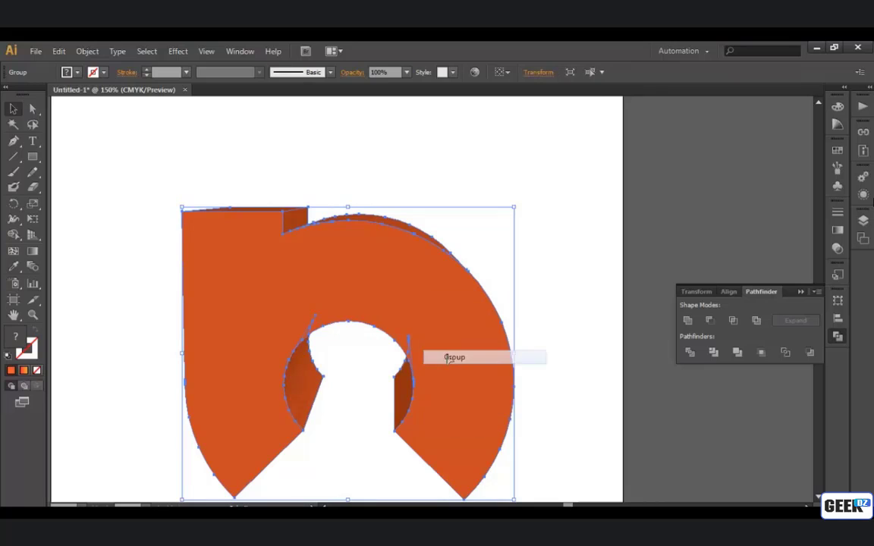
{"action": "right_click", "coordinate": [447, 356]}
{"action": "left_click", "coordinate": [477, 431]}
{"action": "left_click", "coordinate": [511, 345]}
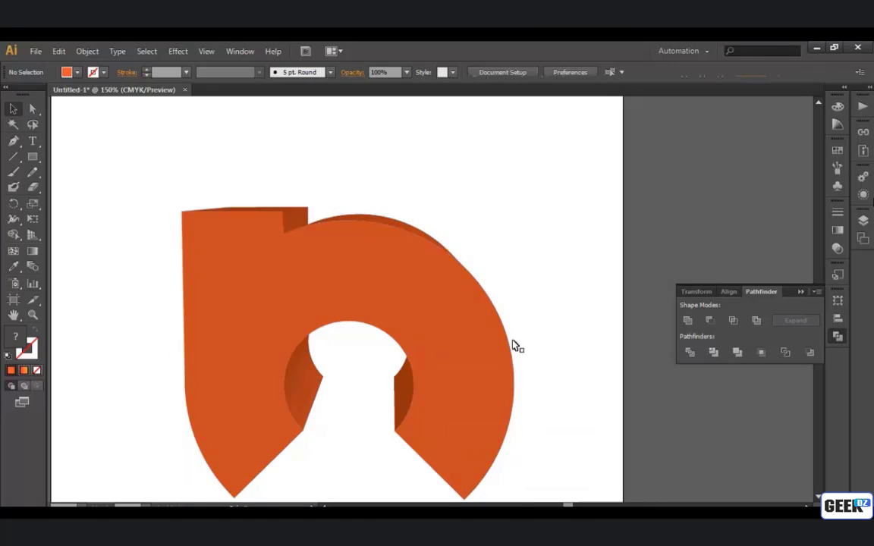
{"action": "left_click", "coordinate": [455, 352]}
{"action": "left_click_drag", "start_coordinate": [419, 309], "coordinate": [407, 320]}
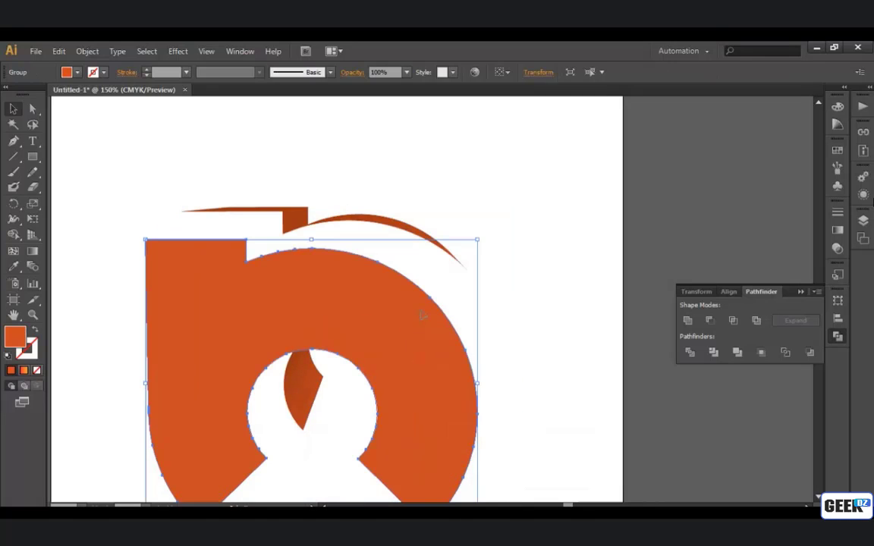
{"action": "key", "text": "ctrl+z"}
Select the front face and the inner, curved and upper side pieces in turn to examine how the artwork is split.
{"action": "left_click", "coordinate": [536, 308]}
{"action": "left_click", "coordinate": [417, 332]}
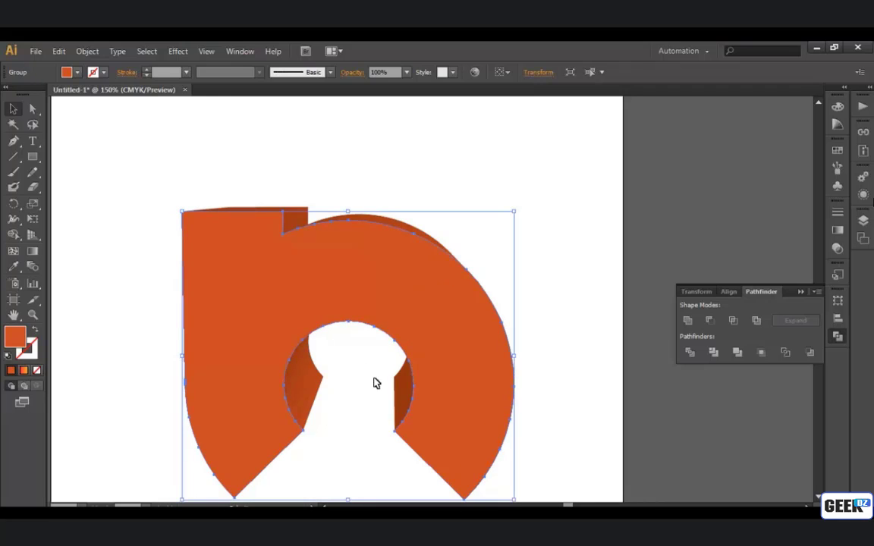
{"action": "left_click", "coordinate": [304, 384]}
{"action": "left_click_drag", "start_coordinate": [366, 355], "coordinate": [378, 296]}
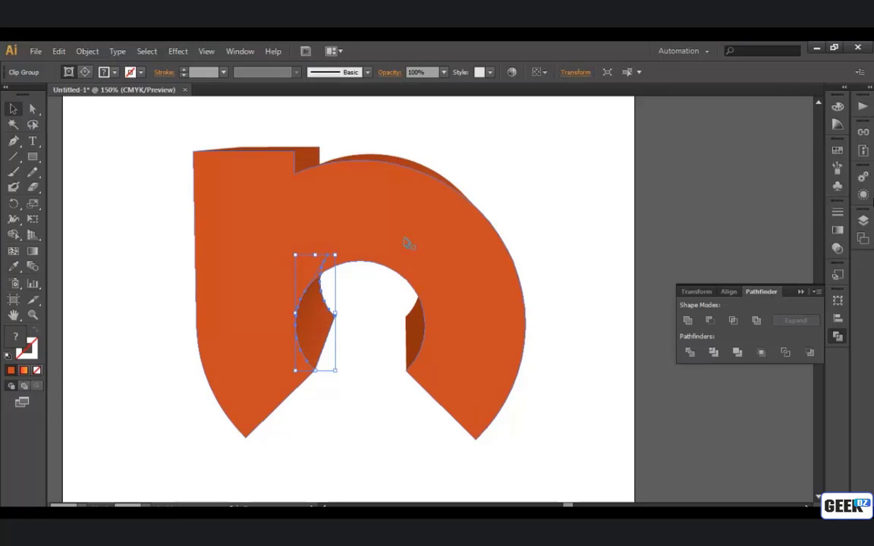
{"action": "left_click_drag", "start_coordinate": [409, 151], "coordinate": [482, 182]}
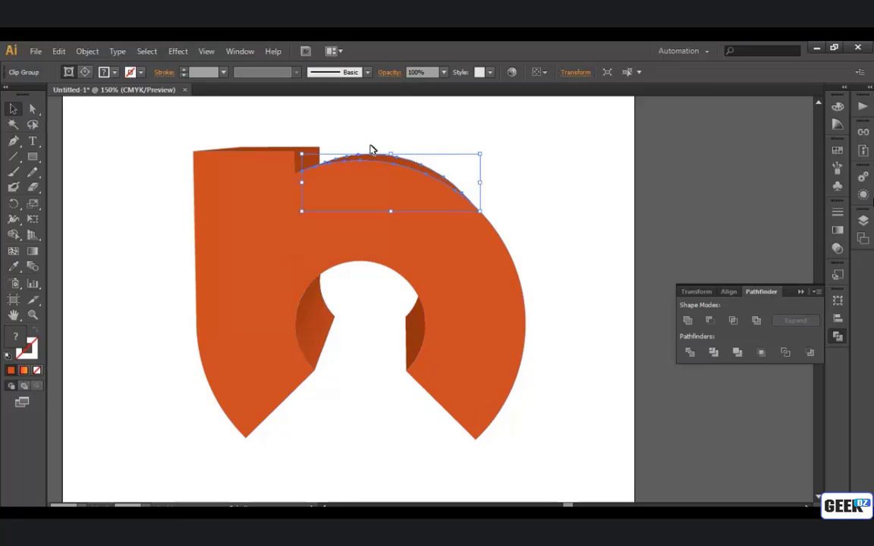
{"action": "left_click", "coordinate": [322, 156]}
{"action": "left_click", "coordinate": [300, 151]}
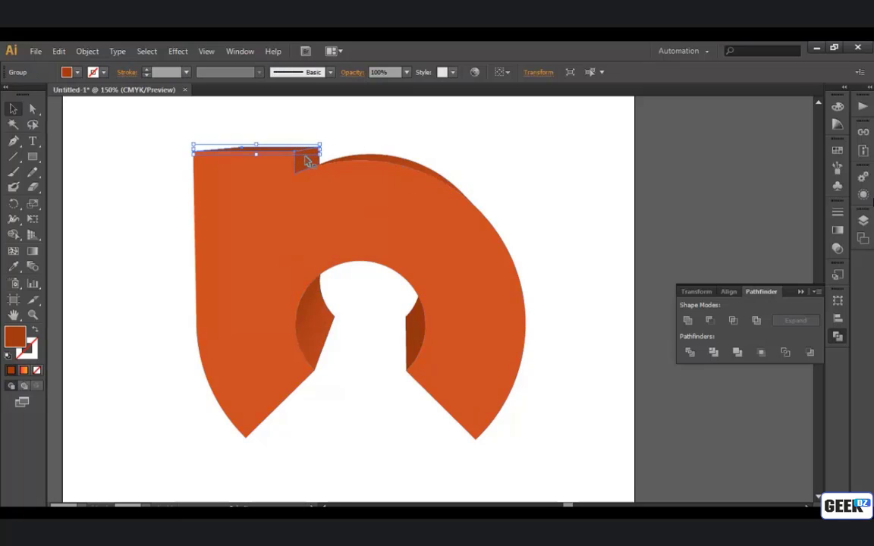
{"action": "left_click", "coordinate": [307, 161]}
{"action": "left_click", "coordinate": [344, 168]}
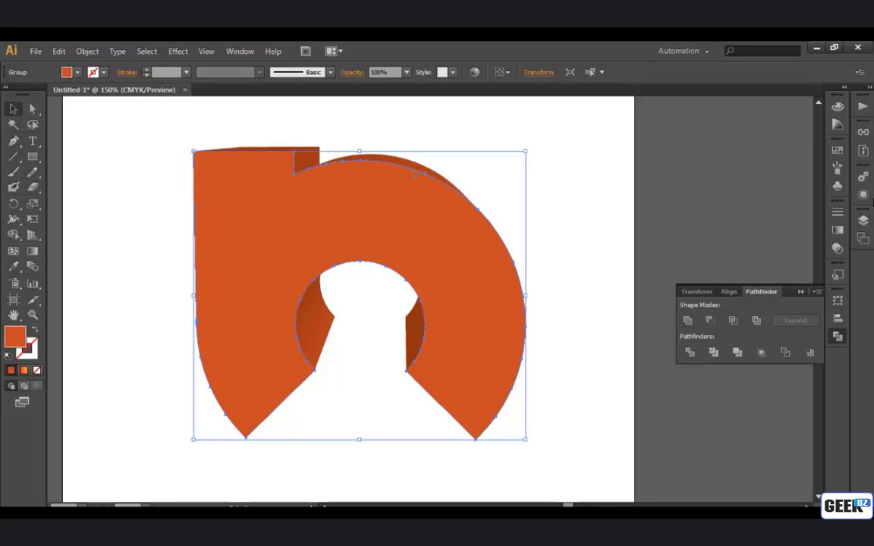
{"action": "left_click", "coordinate": [505, 143]}
{"action": "left_click", "coordinate": [415, 250]}
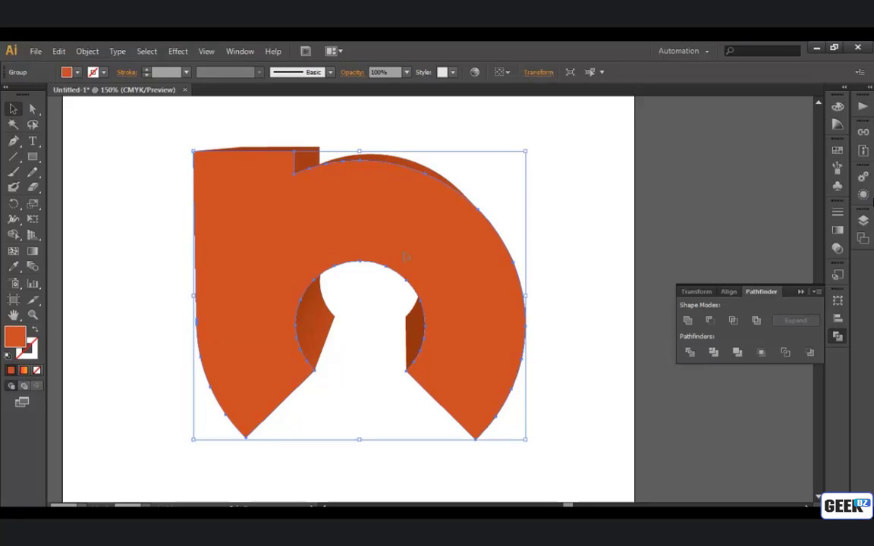
Unite each of the three clipped side surfaces into a single shape: the right inner side, left inner side and upper curved edge.
{"action": "left_click", "coordinate": [410, 350]}
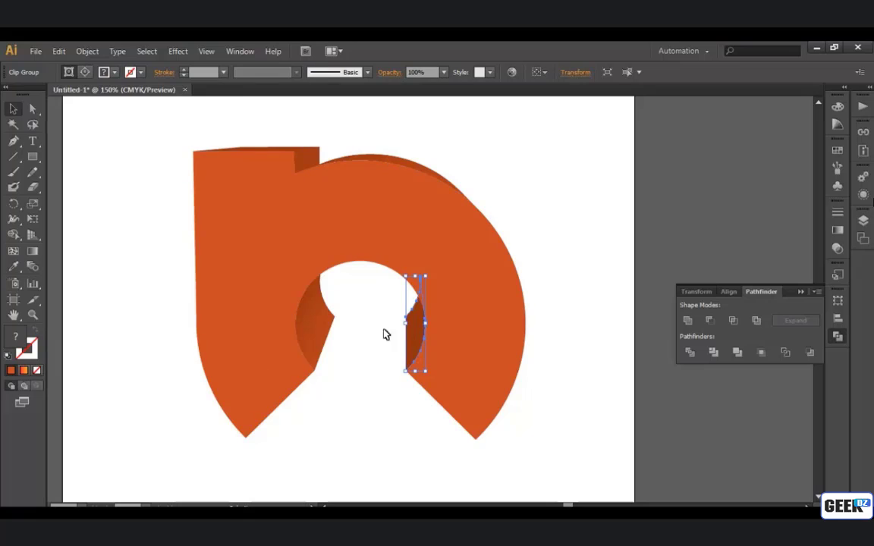
{"action": "left_click", "coordinate": [687, 323]}
{"action": "left_click", "coordinate": [324, 320]}
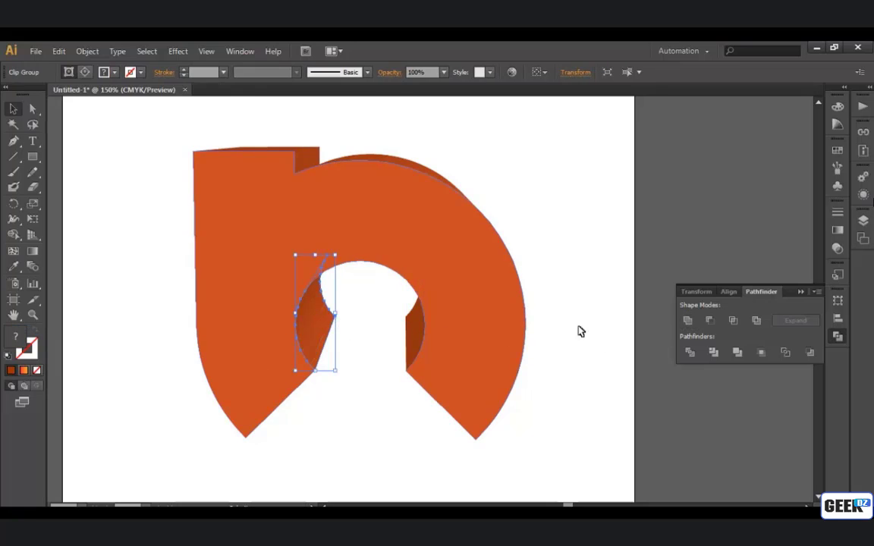
{"action": "left_click", "coordinate": [688, 321]}
{"action": "left_click", "coordinate": [425, 174]}
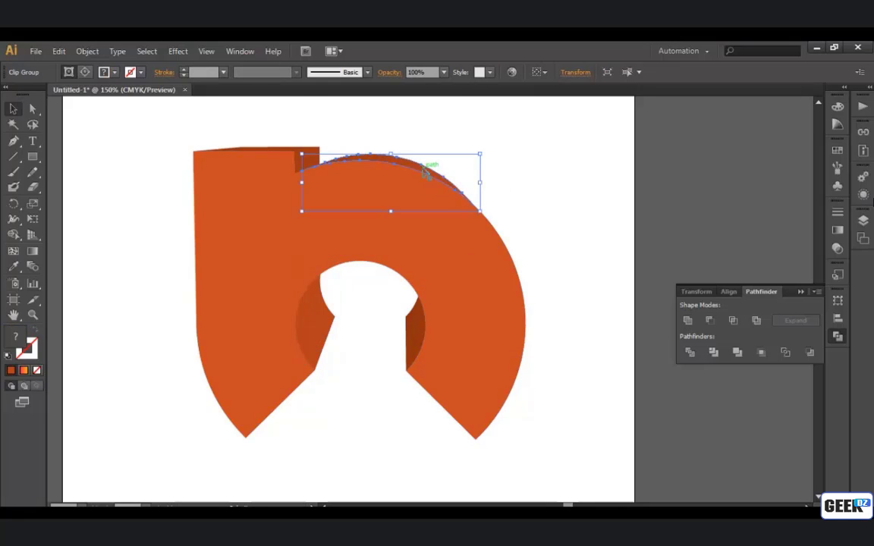
{"action": "left_click", "coordinate": [687, 321]}
{"action": "left_click", "coordinate": [536, 156]}
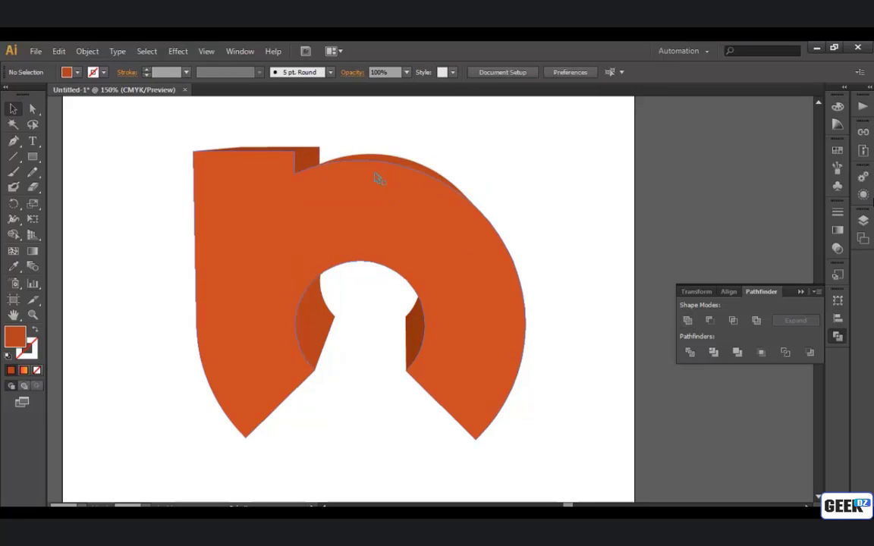
{"action": "left_click", "coordinate": [318, 315]}
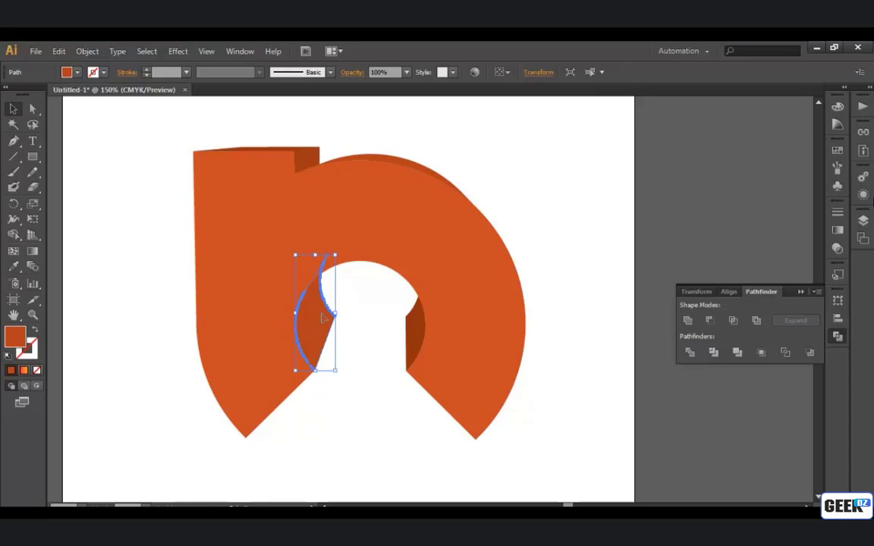
{"action": "left_click", "coordinate": [328, 357]}
{"action": "left_click", "coordinate": [319, 316]}
{"action": "scroll", "coordinate": [313, 226], "scroll_direction": "up", "scroll_amount": 1}
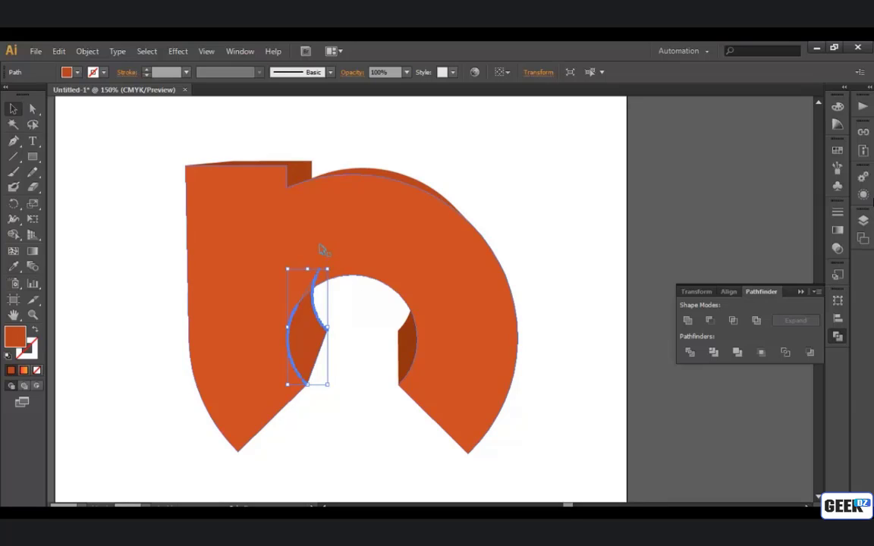
Fill the front face with a radial gradient running from orange at 0% to red at 100%.
{"action": "left_click", "coordinate": [291, 237]}
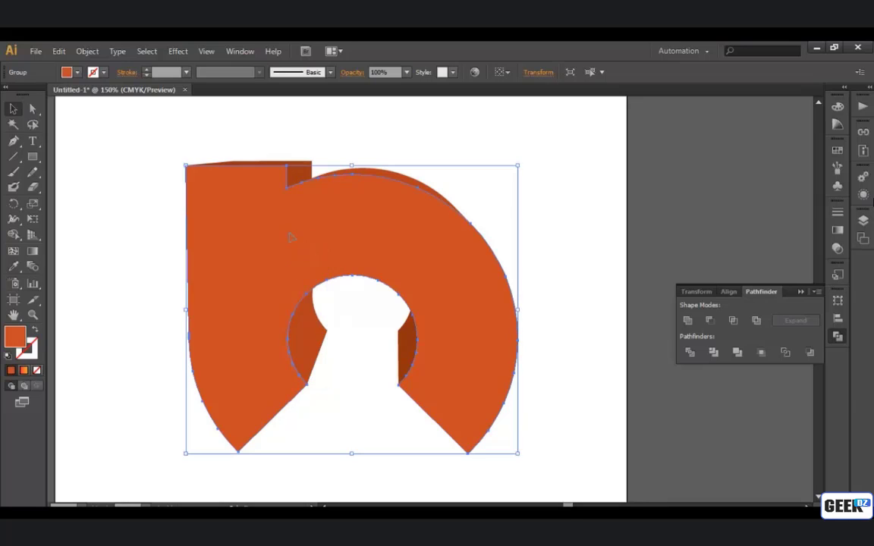
{"action": "left_click", "coordinate": [25, 371]}
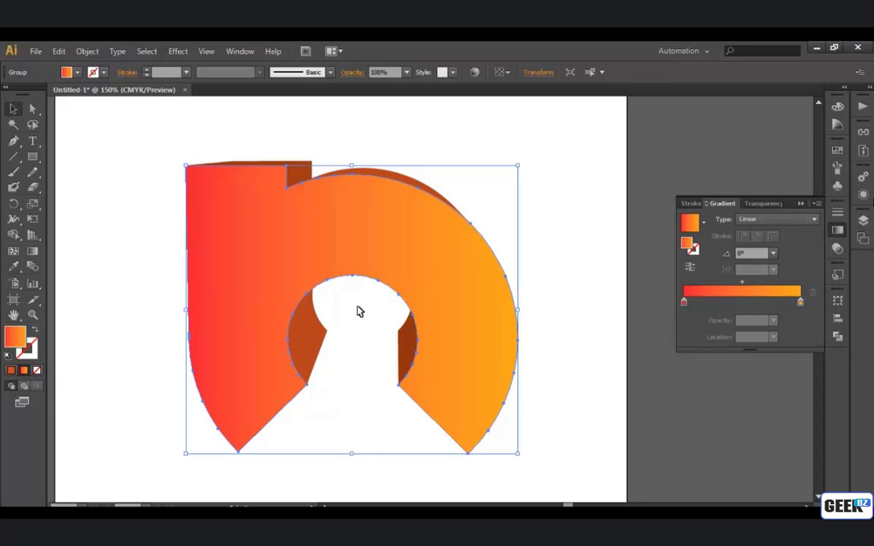
{"action": "left_click", "coordinate": [790, 219]}
{"action": "left_click", "coordinate": [791, 246]}
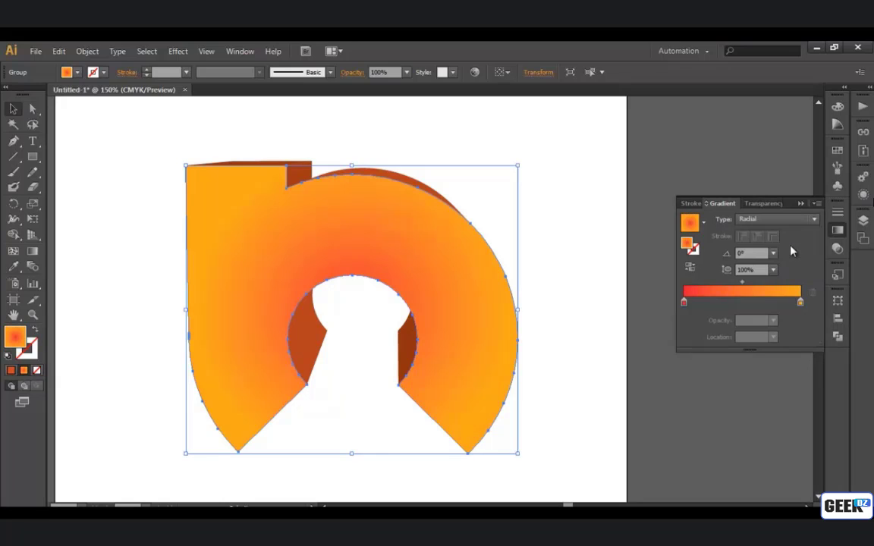
{"action": "mouse_move", "coordinate": [684, 302]}
{"action": "left_mouse_down"}
{"action": "mouse_move", "coordinate": [775, 302]}
{"action": "mouse_move", "coordinate": [684, 302]}
{"action": "left_mouse_up"}
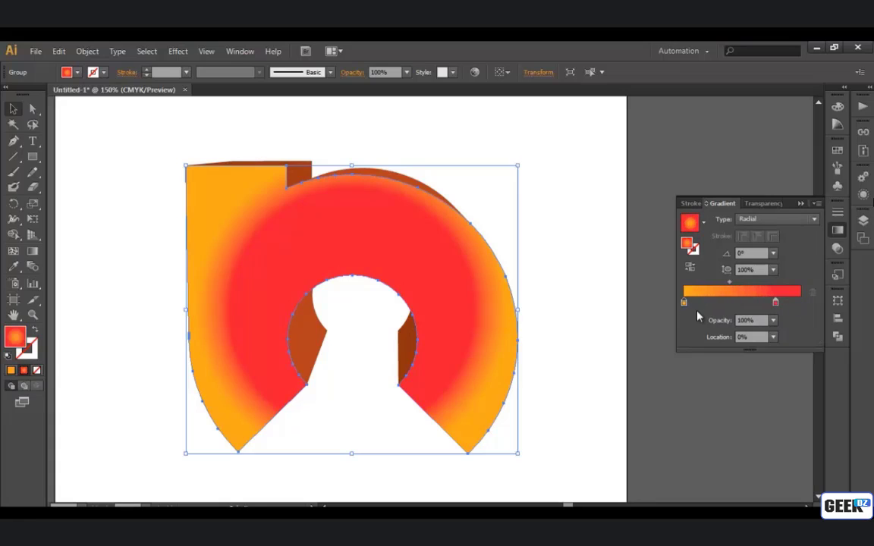
{"action": "left_click_drag", "start_coordinate": [776, 303], "coordinate": [809, 307]}
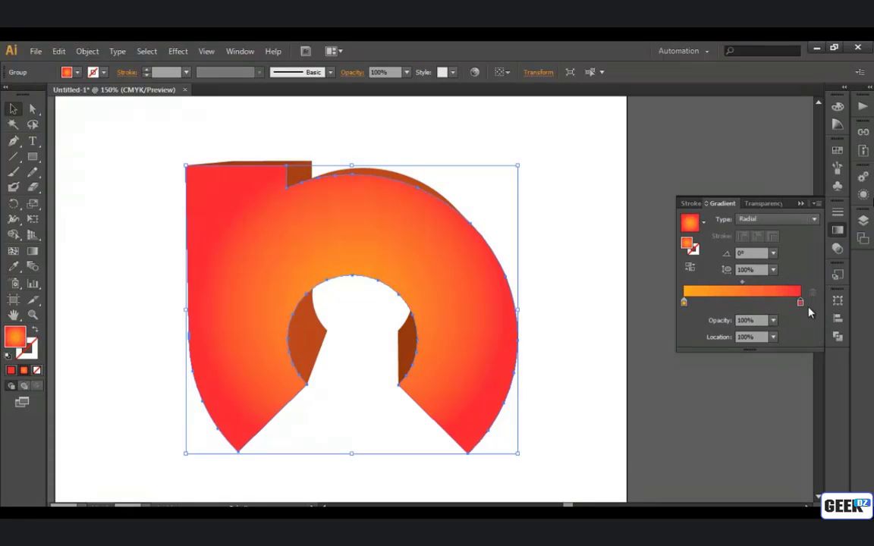
Set the front face's end gradient stop to 81% magenta and aim the radial gradient from the central opening toward the upper-right curve at 42.1°.
{"action": "double_click", "coordinate": [799, 303]}
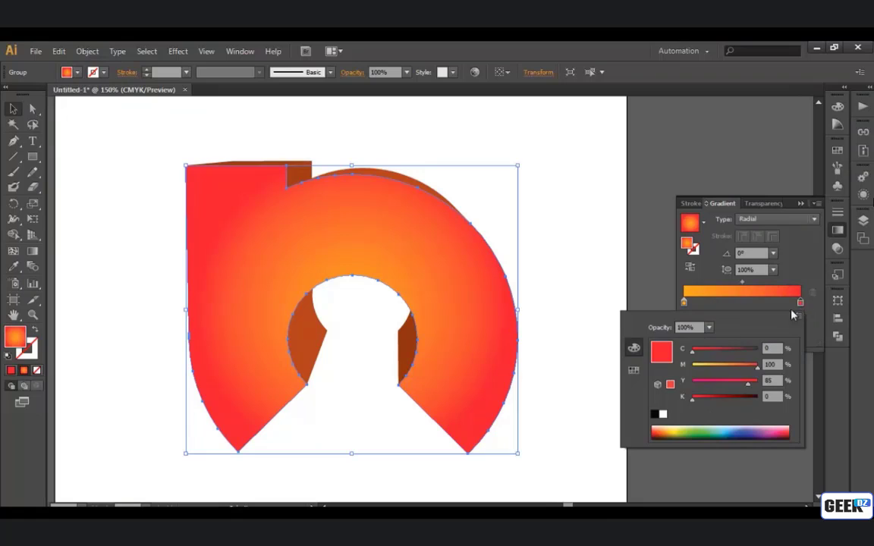
{"action": "left_click_drag", "start_coordinate": [756, 371], "coordinate": [743, 372]}
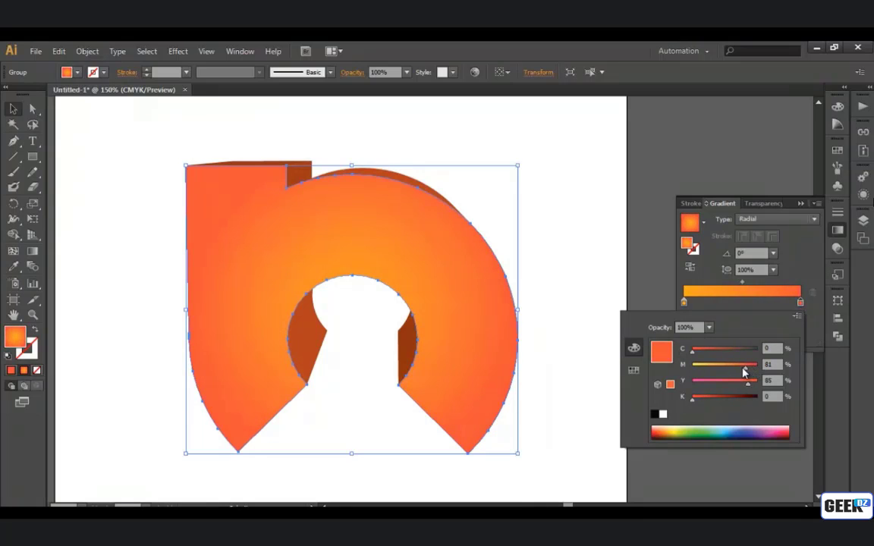
{"action": "left_click", "coordinate": [32, 250]}
{"action": "left_click", "coordinate": [31, 251]}
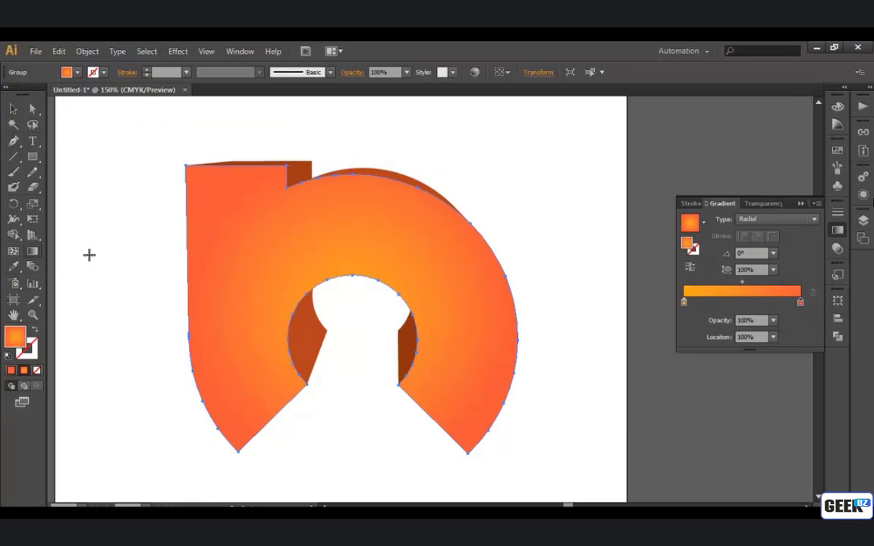
{"action": "left_click_drag", "start_coordinate": [323, 267], "coordinate": [565, 222]}
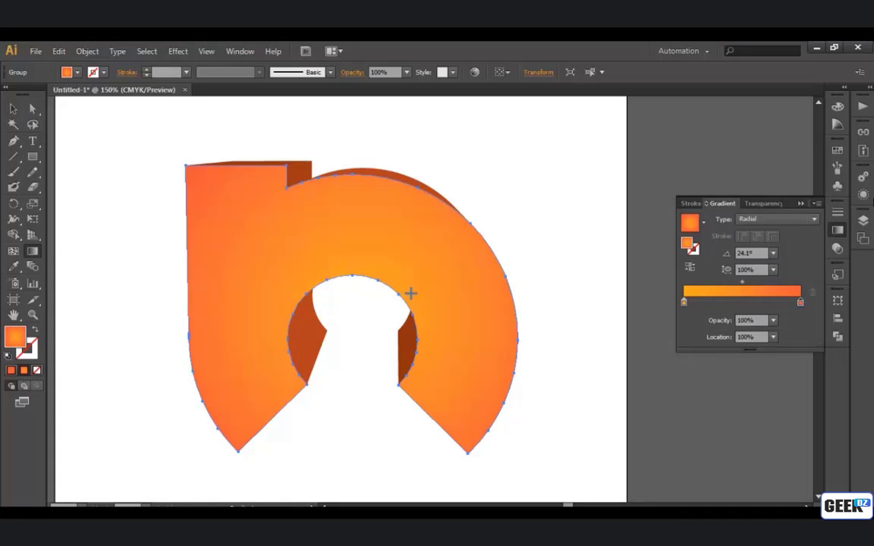
{"action": "left_click_drag", "start_coordinate": [369, 294], "coordinate": [486, 226]}
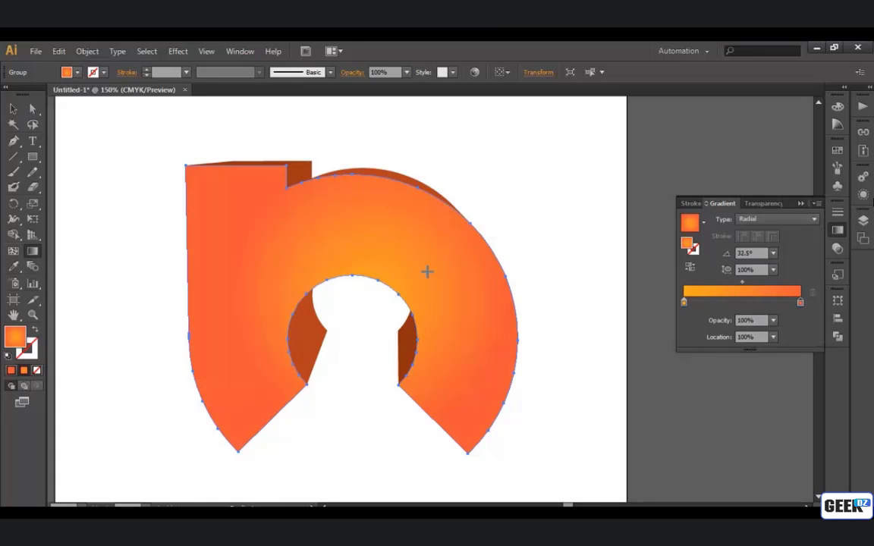
{"action": "left_click_drag", "start_coordinate": [357, 328], "coordinate": [494, 241]}
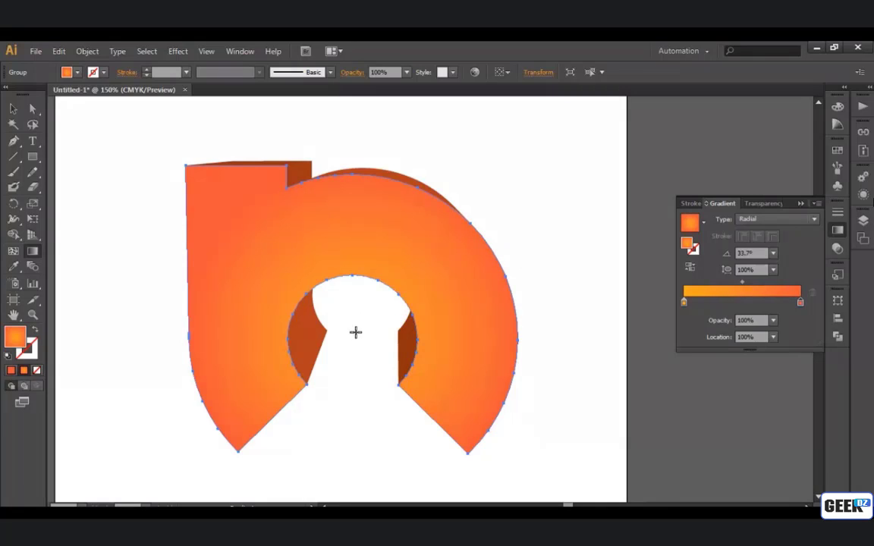
{"action": "left_click_drag", "start_coordinate": [356, 331], "coordinate": [484, 222]}
Fill the left inner side with the orange-to-red gradient as Linear and set its end stop to 92% magenta.
{"action": "left_click", "coordinate": [13, 109]}
{"action": "left_click", "coordinate": [304, 334]}
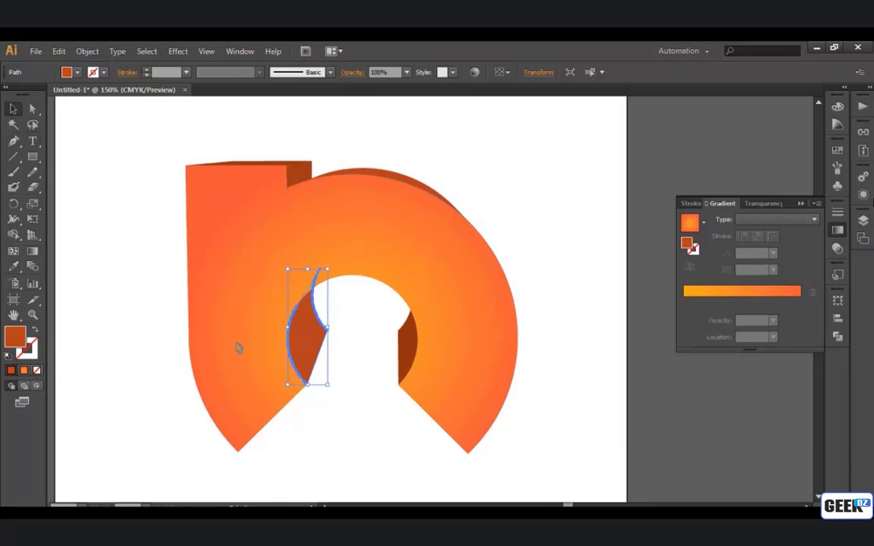
{"action": "left_click", "coordinate": [25, 371]}
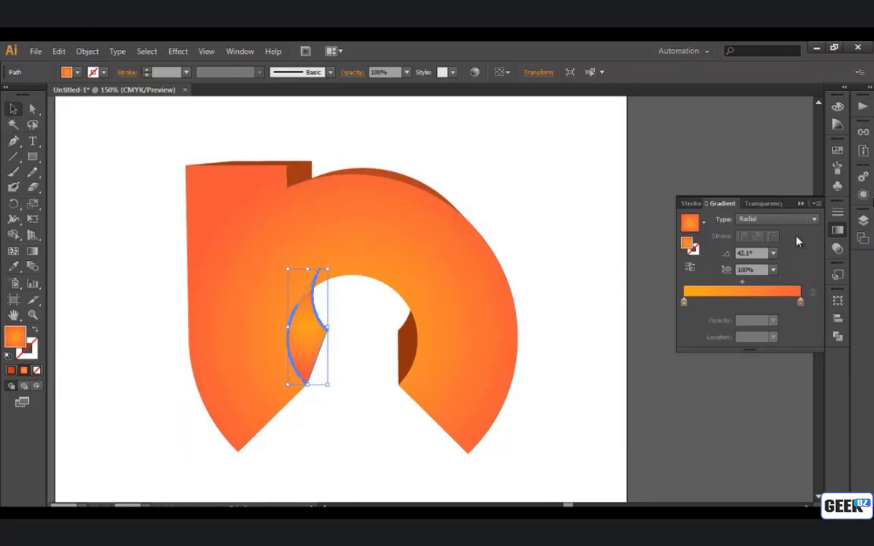
{"action": "left_click", "coordinate": [802, 220]}
{"action": "left_click", "coordinate": [789, 233]}
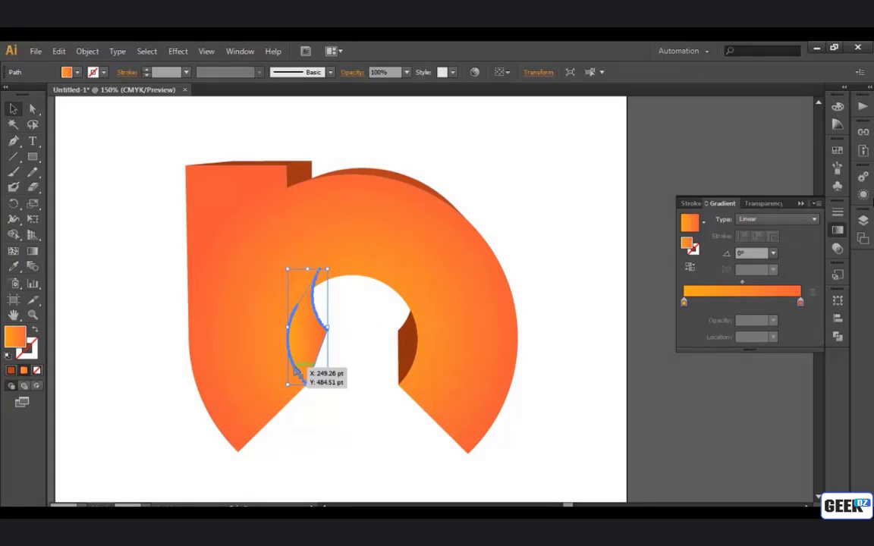
{"action": "double_click", "coordinate": [801, 302]}
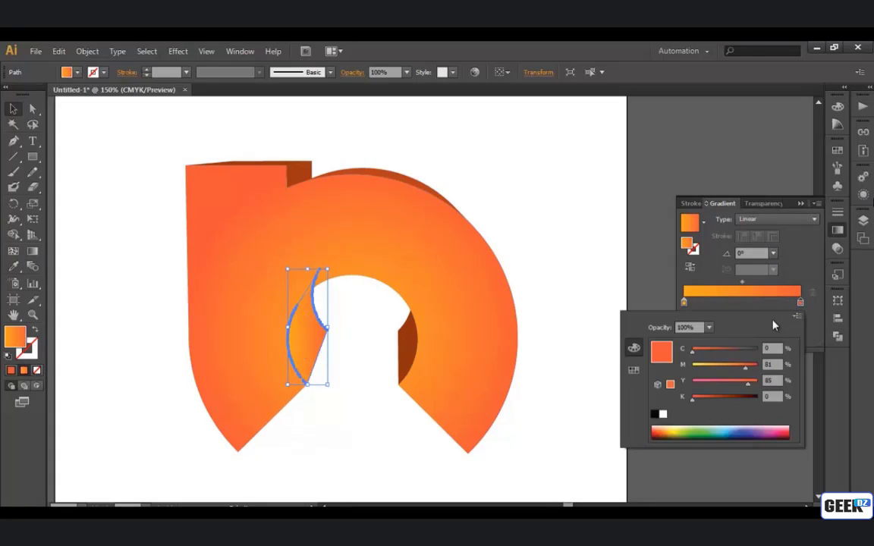
{"action": "left_click", "coordinate": [750, 366]}
{"action": "left_click", "coordinate": [751, 371]}
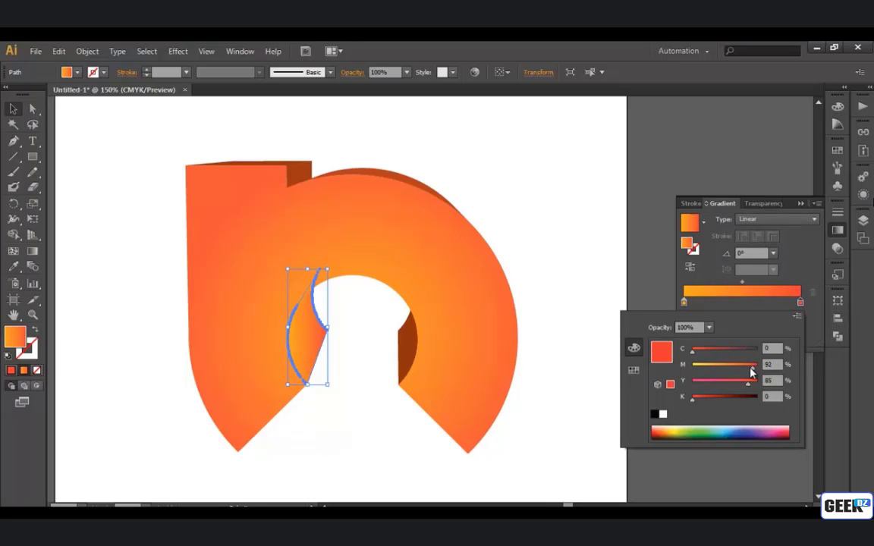
Redraw the left inner side's linear gradient so it runs from orange at its lower tip up to red near the arch.
{"action": "left_click", "coordinate": [33, 251]}
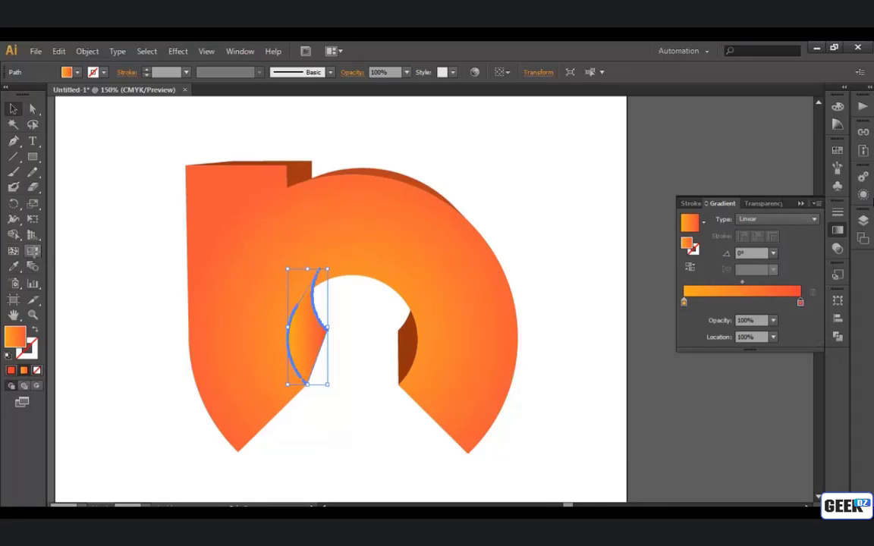
{"action": "left_click_drag", "start_coordinate": [310, 277], "coordinate": [308, 383]}
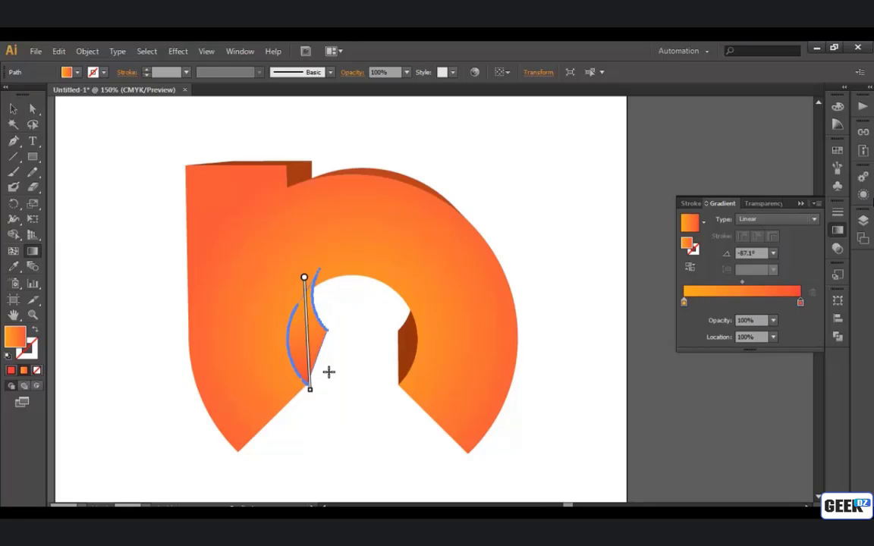
{"action": "mouse_move", "coordinate": [297, 286]}
{"action": "left_mouse_down"}
{"action": "mouse_move", "coordinate": [328, 367]}
{"action": "mouse_move", "coordinate": [314, 374]}
{"action": "mouse_move", "coordinate": [293, 334]}
{"action": "left_mouse_up"}
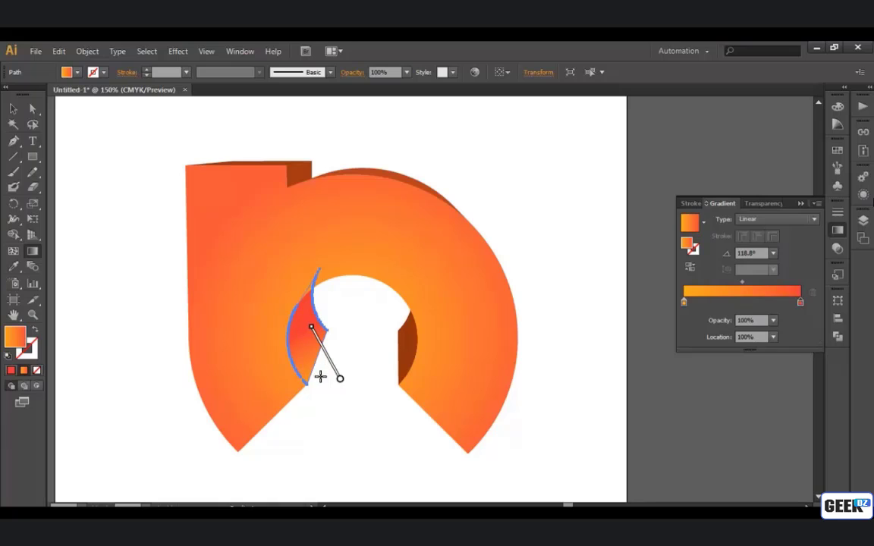
{"action": "left_click_drag", "start_coordinate": [317, 375], "coordinate": [307, 336]}
{"action": "mouse_move", "coordinate": [317, 383]}
{"action": "left_mouse_down"}
{"action": "mouse_move", "coordinate": [312, 331]}
{"action": "mouse_move", "coordinate": [293, 285]}
{"action": "left_mouse_up"}
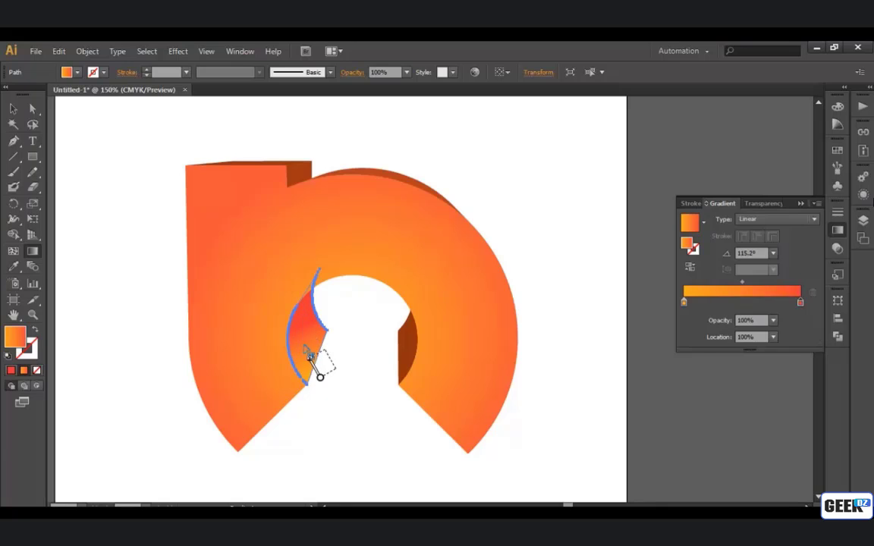
{"action": "mouse_move", "coordinate": [320, 376]}
{"action": "left_mouse_down"}
{"action": "mouse_move", "coordinate": [299, 327]}
{"action": "mouse_move", "coordinate": [311, 323]}
{"action": "mouse_move", "coordinate": [305, 314]}
{"action": "left_mouse_up"}
Copy the left inner side's gradient onto the right inner side and aim it diagonally upward at about 57°, with red near the arch.
{"action": "left_click", "coordinate": [13, 108]}
{"action": "left_click", "coordinate": [404, 342]}
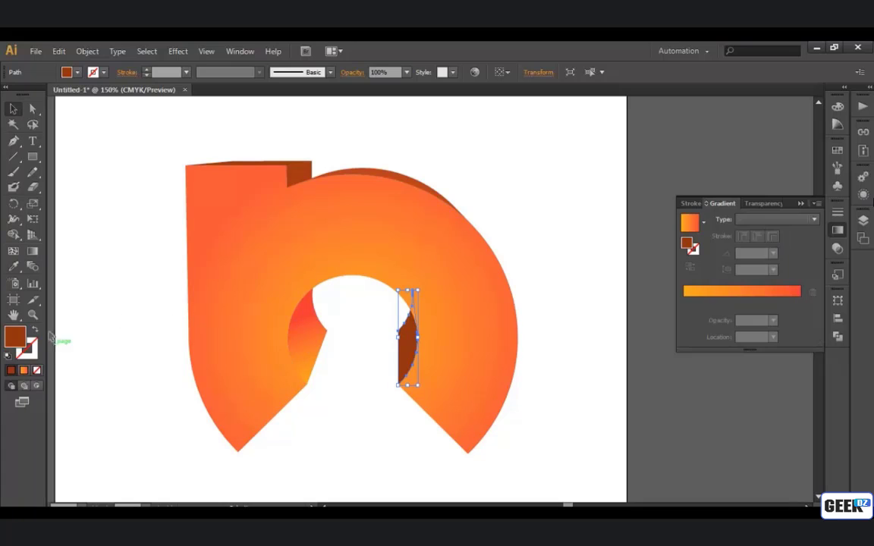
{"action": "left_click", "coordinate": [13, 266]}
{"action": "left_click", "coordinate": [313, 304]}
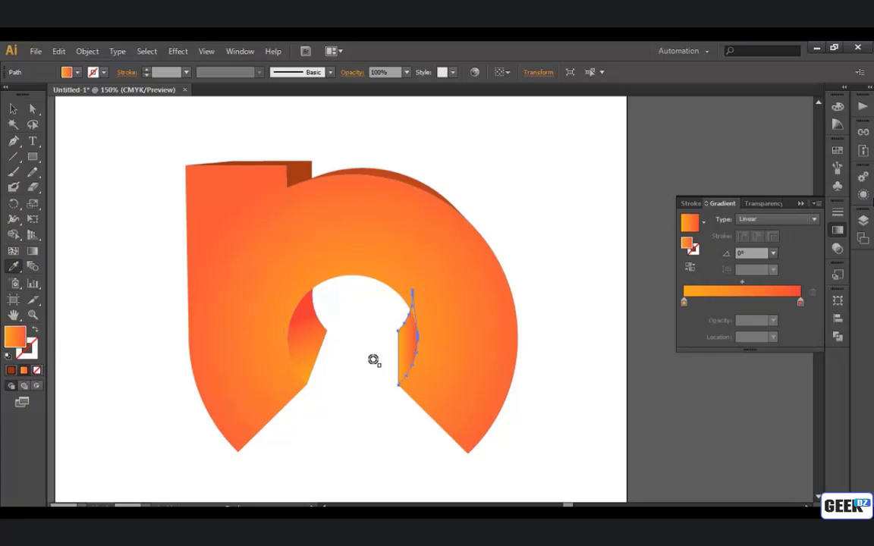
{"action": "left_click", "coordinate": [33, 250]}
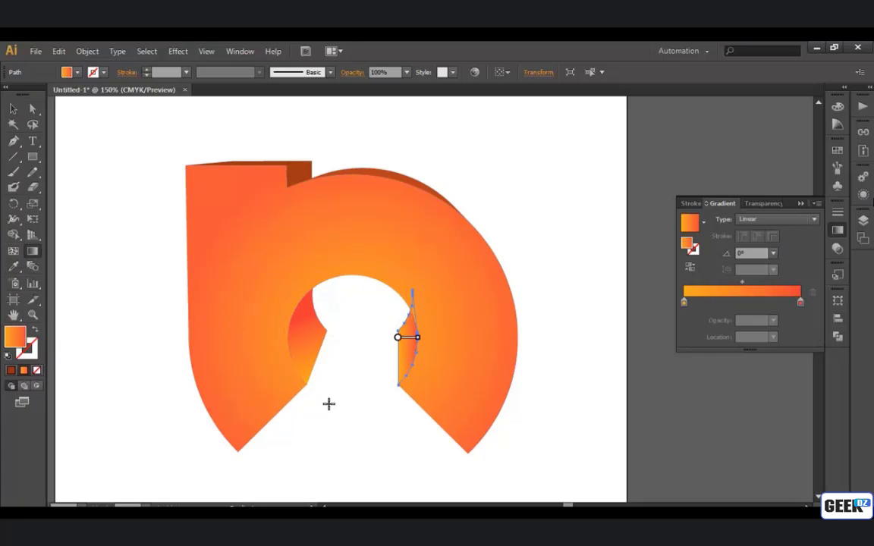
{"action": "left_click_drag", "start_coordinate": [390, 362], "coordinate": [411, 331]}
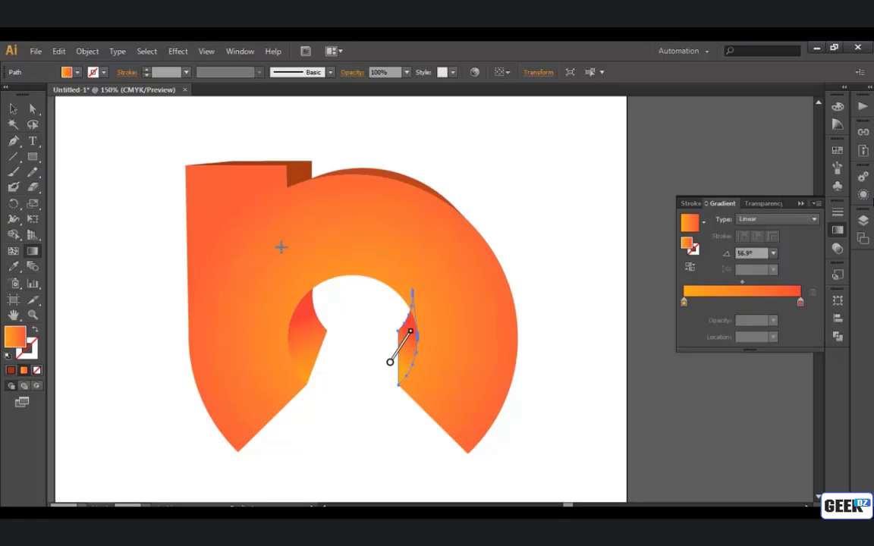
Fill the upper curved edge with the orange-to-red radial gradient.
{"action": "left_click", "coordinate": [13, 109]}
{"action": "left_click", "coordinate": [357, 174]}
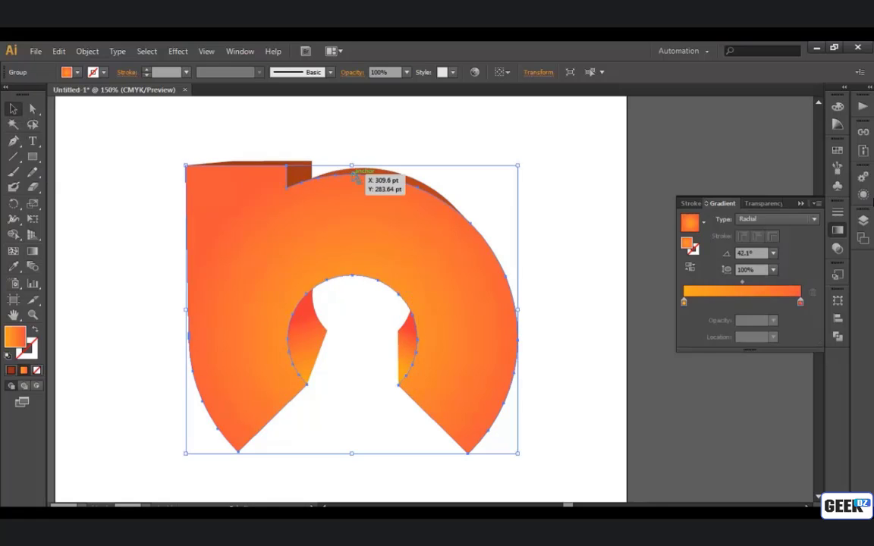
{"action": "left_click", "coordinate": [465, 143]}
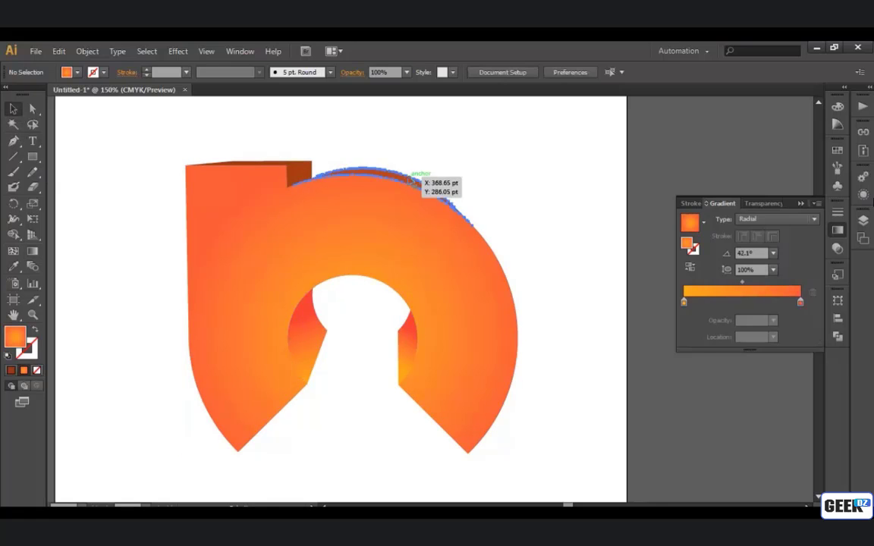
{"action": "left_click", "coordinate": [427, 182]}
{"action": "left_click", "coordinate": [733, 304]}
Add a middle stop at 52.69% to the upper curved edge's gradient and set its magenta to 40%.
{"action": "left_click", "coordinate": [745, 303]}
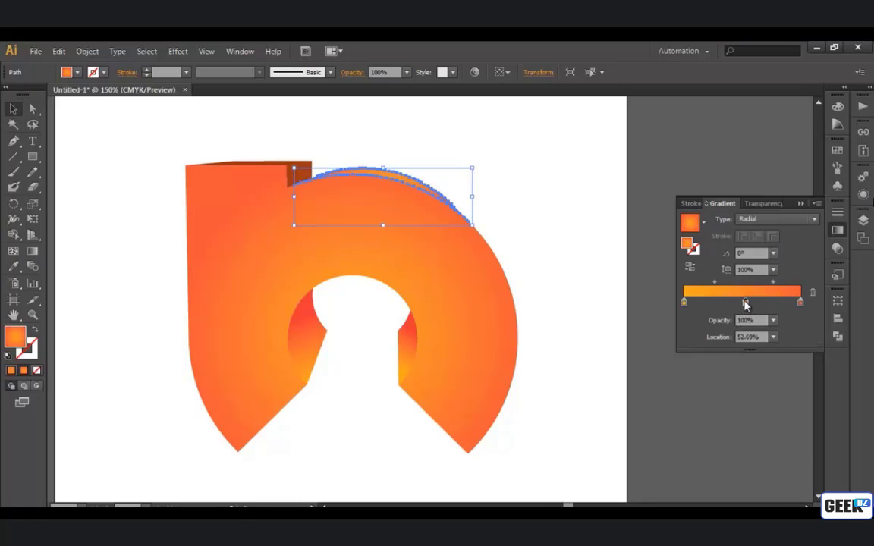
{"action": "double_click", "coordinate": [746, 303]}
{"action": "left_click_drag", "start_coordinate": [714, 363], "coordinate": [711, 366]}
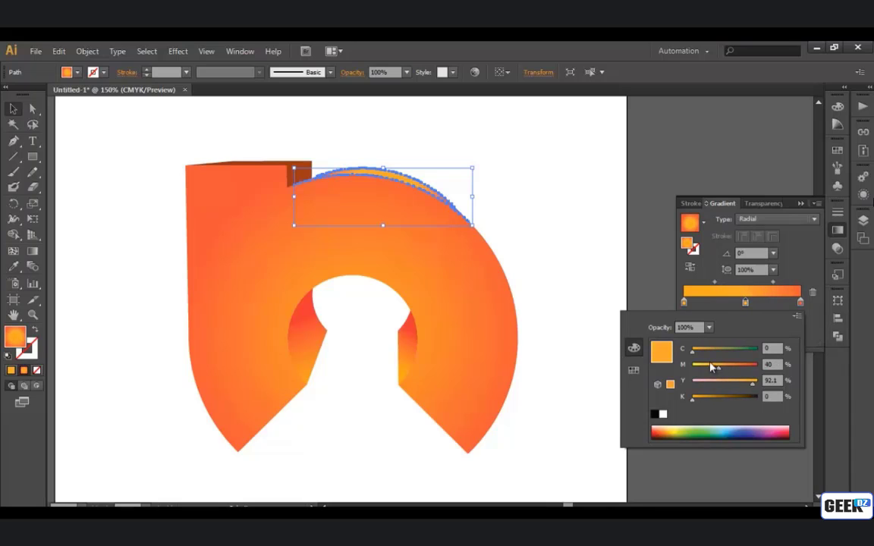
{"action": "left_click", "coordinate": [295, 225]}
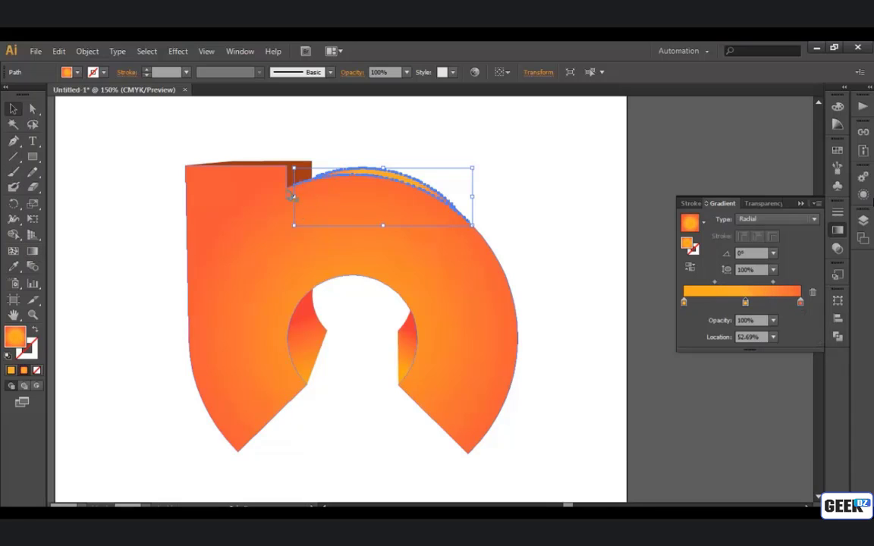
Change the upper curved edge's gradient to Linear and stretch it along the edge at -12.7°.
{"action": "left_click", "coordinate": [33, 250]}
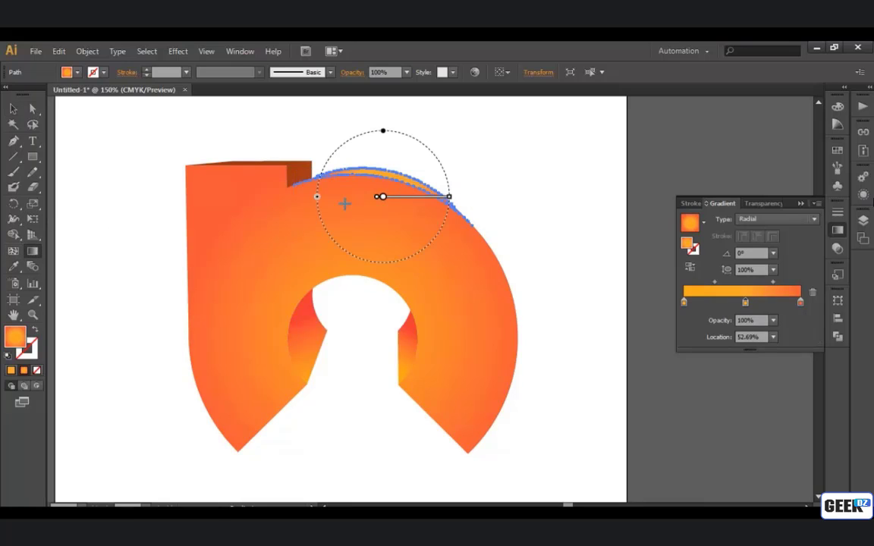
{"action": "left_click", "coordinate": [778, 219]}
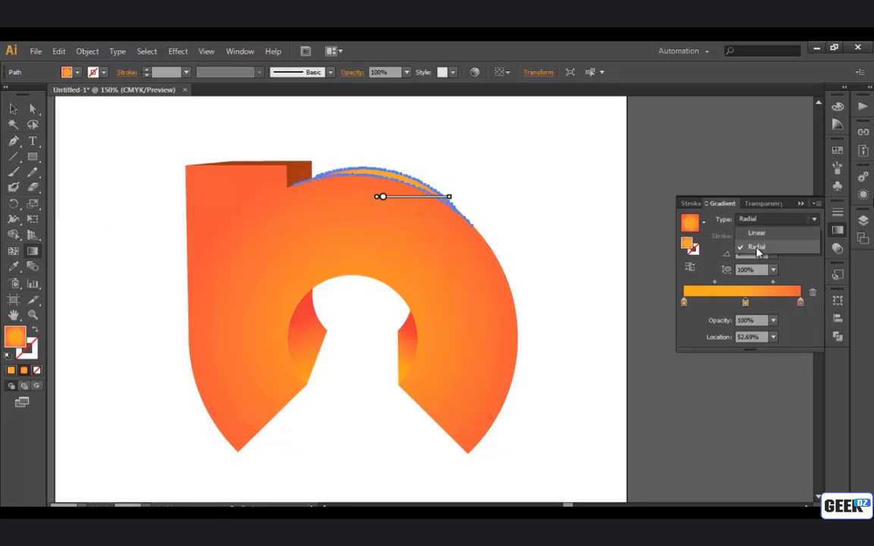
{"action": "left_click", "coordinate": [748, 236]}
{"action": "mouse_move", "coordinate": [322, 182]}
{"action": "left_mouse_down"}
{"action": "mouse_move", "coordinate": [472, 196]}
{"action": "mouse_move", "coordinate": [388, 187]}
{"action": "mouse_move", "coordinate": [433, 199]}
{"action": "left_mouse_up"}
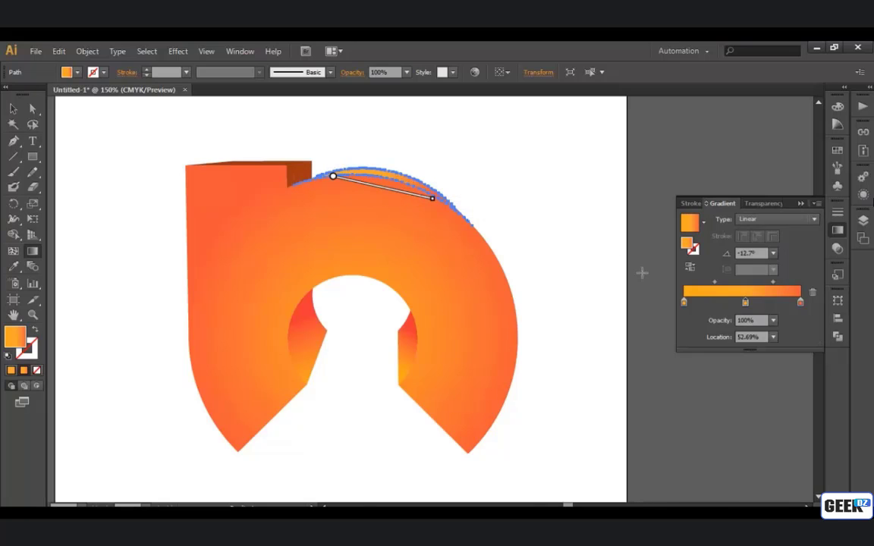
Remove the middle stop from the upper curved edge's gradient and raise the end stop's magenta for a deeper red.
{"action": "left_click_drag", "start_coordinate": [744, 305], "coordinate": [801, 307]}
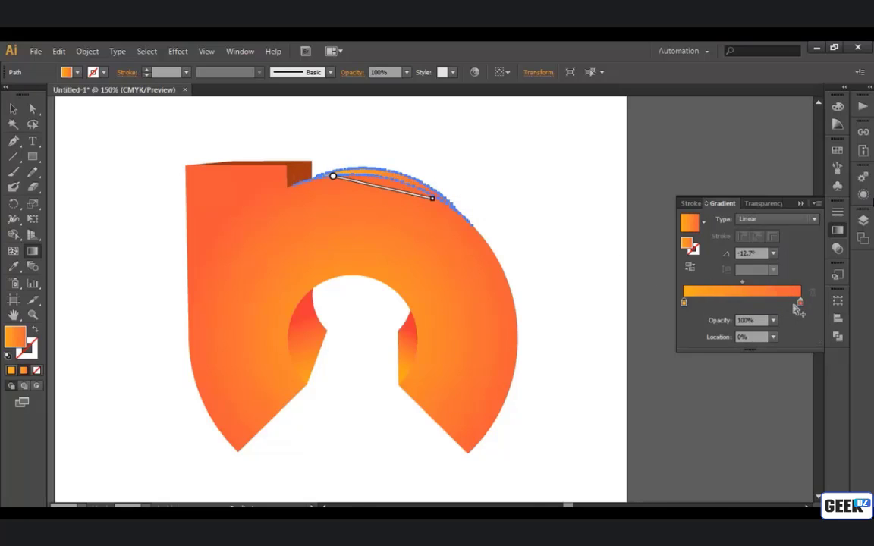
{"action": "double_click", "coordinate": [800, 303]}
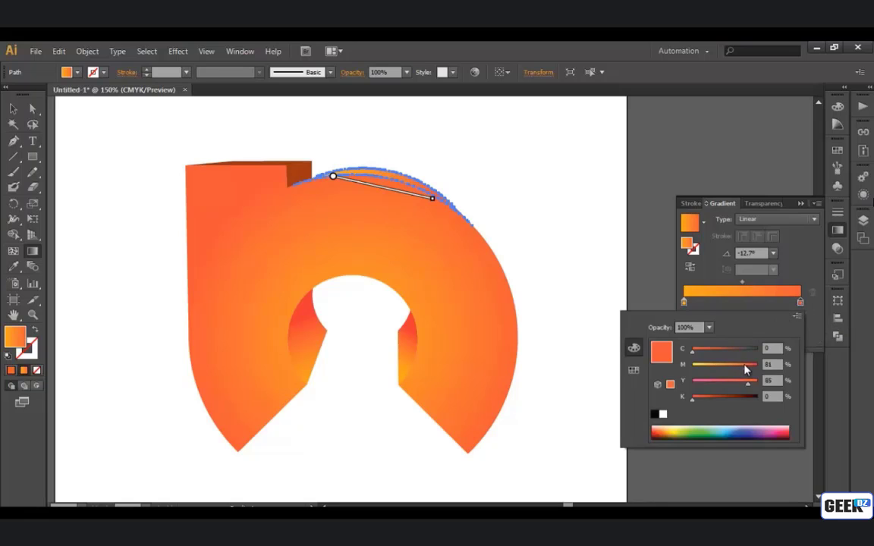
{"action": "left_click_drag", "start_coordinate": [754, 372], "coordinate": [756, 371]}
{"action": "key", "text": "Escape"}
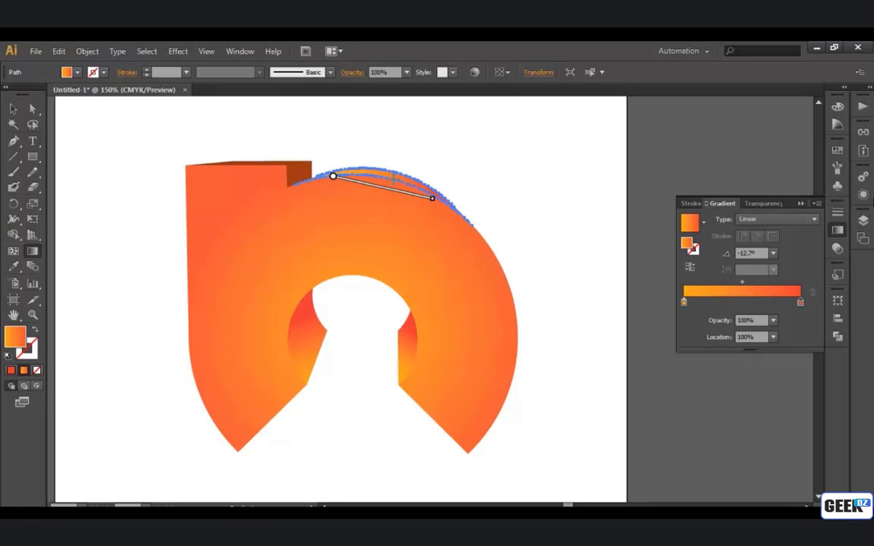
Reverse the upper curved edge's gradient to 180° so it runs from orange on the outer curve to red beside the notch.
{"action": "left_click_drag", "start_coordinate": [511, 199], "coordinate": [298, 193]}
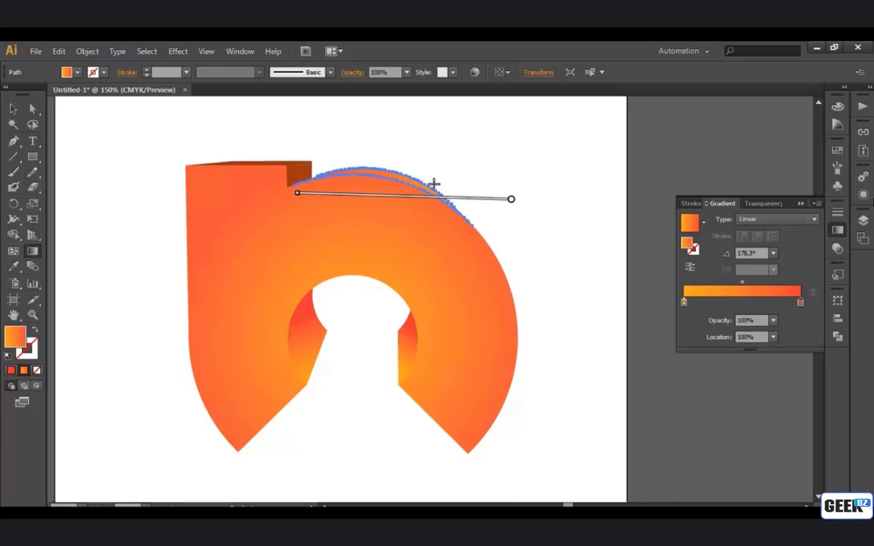
{"action": "left_click_drag", "start_coordinate": [433, 184], "coordinate": [297, 189]}
{"action": "left_click_drag", "start_coordinate": [382, 168], "coordinate": [322, 192]}
{"action": "mouse_move", "coordinate": [412, 179]}
{"action": "left_mouse_down"}
{"action": "mouse_move", "coordinate": [366, 188]}
{"action": "mouse_move", "coordinate": [349, 180]}
{"action": "mouse_move", "coordinate": [353, 192]}
{"action": "left_mouse_up"}
Fill the small side piece in the notch with the linear orange-to-red gradient and aim it straight down at -90°.
{"action": "left_click", "coordinate": [13, 108]}
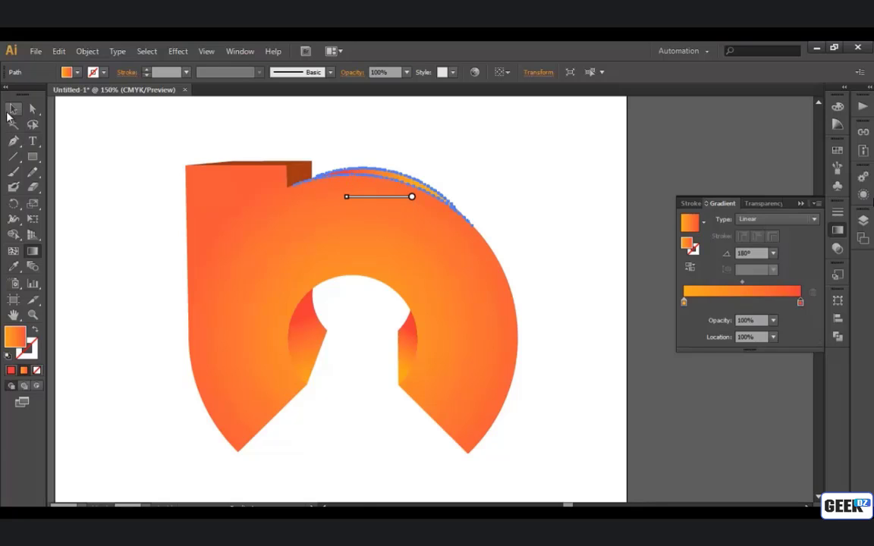
{"action": "left_click", "coordinate": [297, 139]}
{"action": "left_click", "coordinate": [300, 174]}
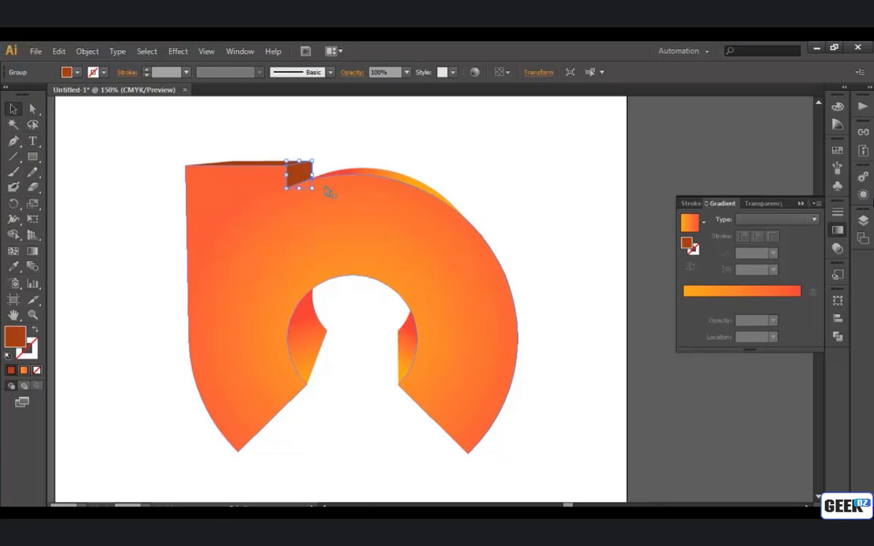
{"action": "left_click", "coordinate": [733, 296]}
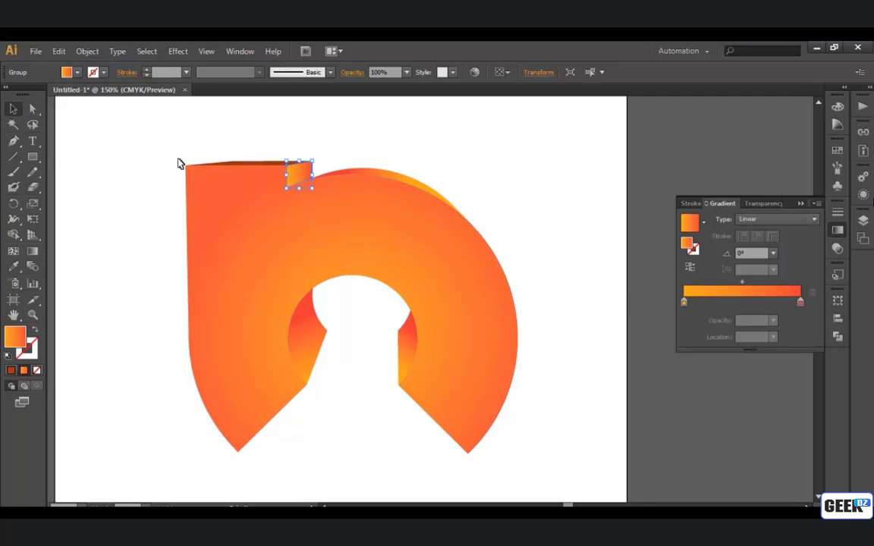
{"action": "left_click", "coordinate": [33, 251]}
{"action": "left_click_drag", "start_coordinate": [297, 161], "coordinate": [296, 186]}
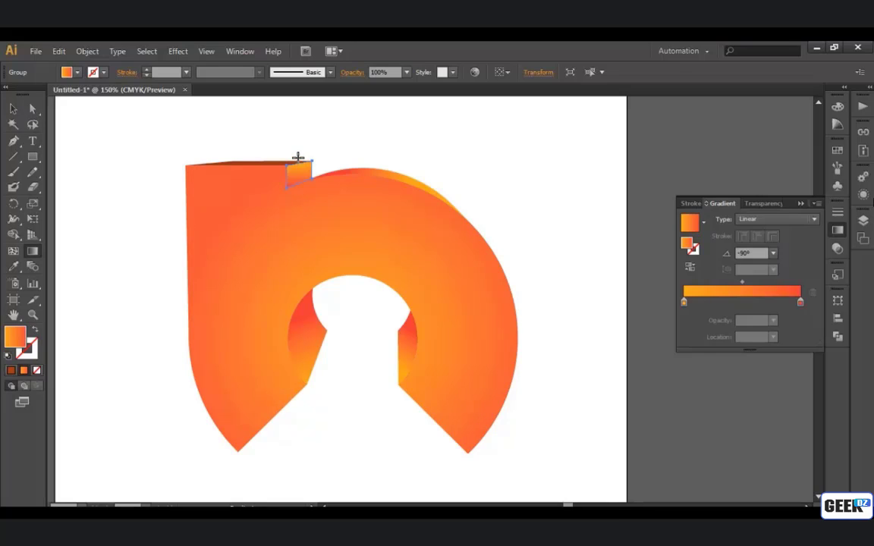
Fit the notch piece's gradient to its height and fill the thin top face with the linear orange-to-red gradient at 10.3°.
{"action": "left_click_drag", "start_coordinate": [297, 152], "coordinate": [301, 181]}
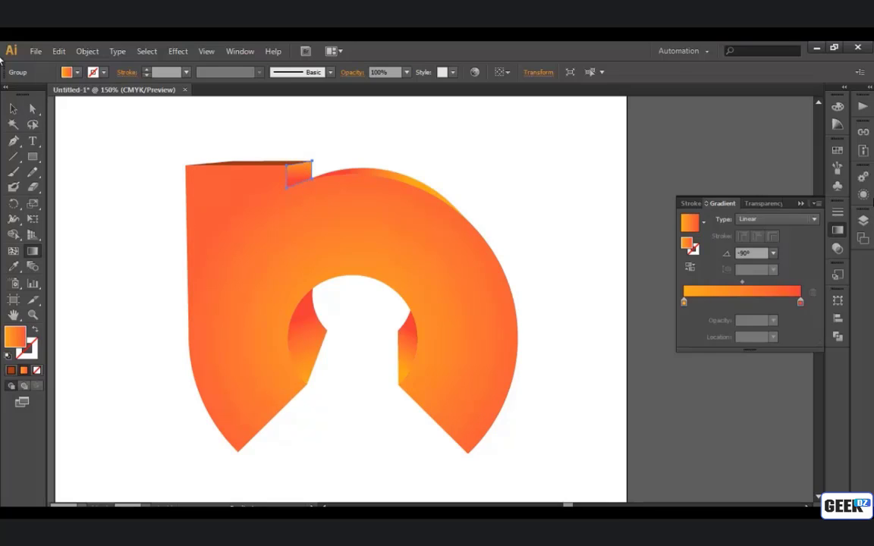
{"action": "left_click", "coordinate": [13, 108]}
{"action": "left_click", "coordinate": [254, 166]}
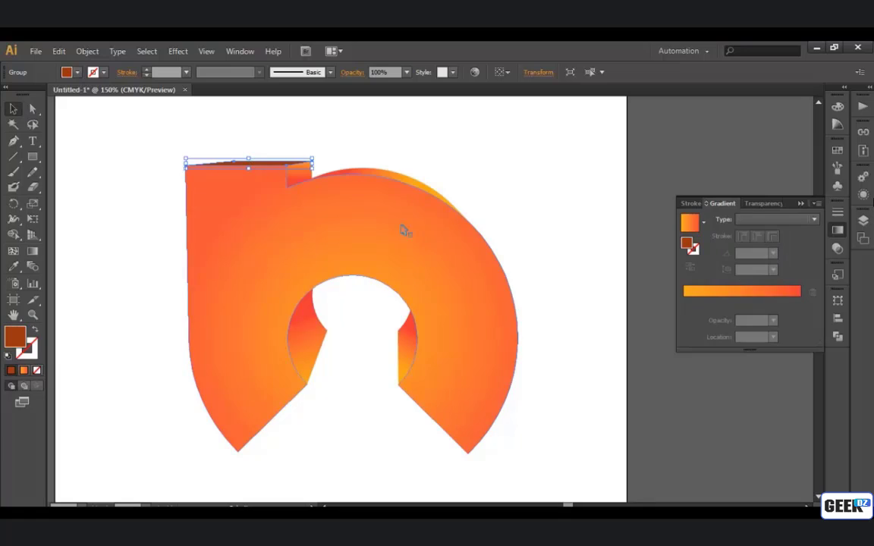
{"action": "key", "text": "g"}
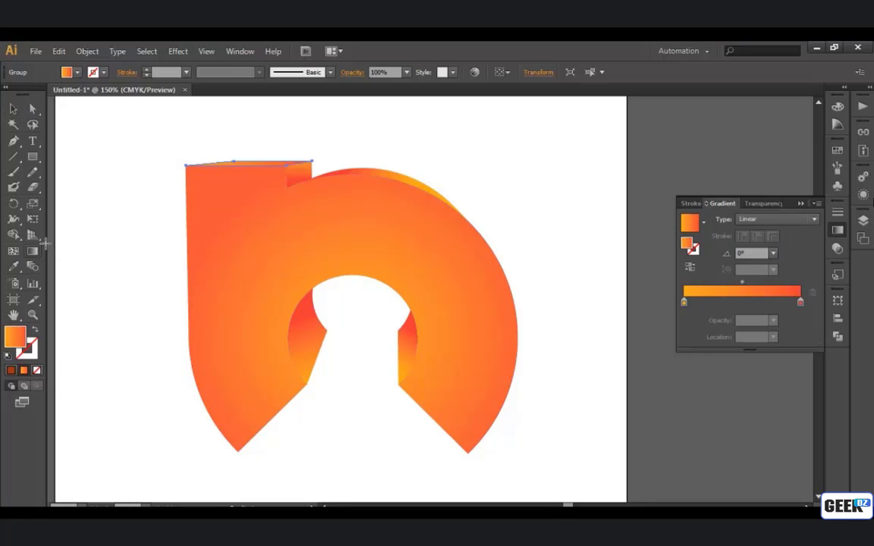
{"action": "left_click_drag", "start_coordinate": [264, 159], "coordinate": [259, 160]}
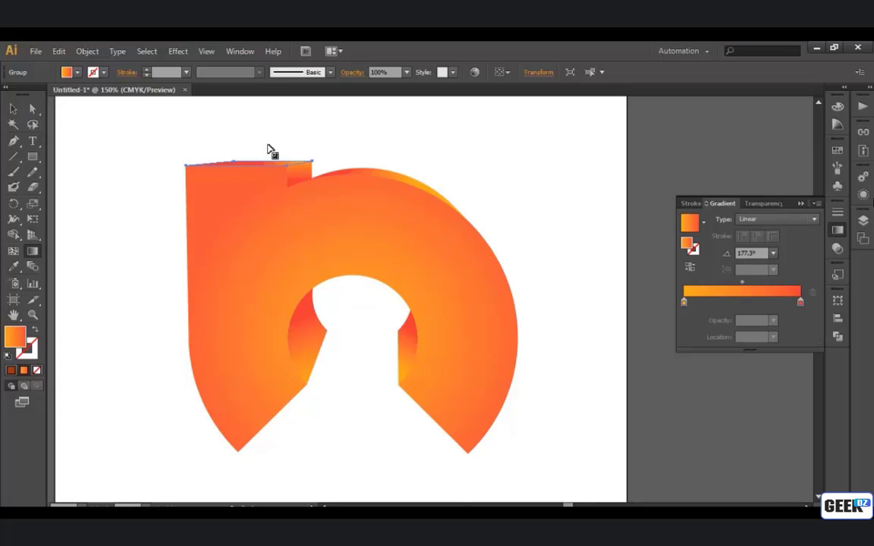
{"action": "left_click_drag", "start_coordinate": [244, 168], "coordinate": [287, 161]}
{"action": "left_click_drag", "start_coordinate": [215, 168], "coordinate": [273, 154]}
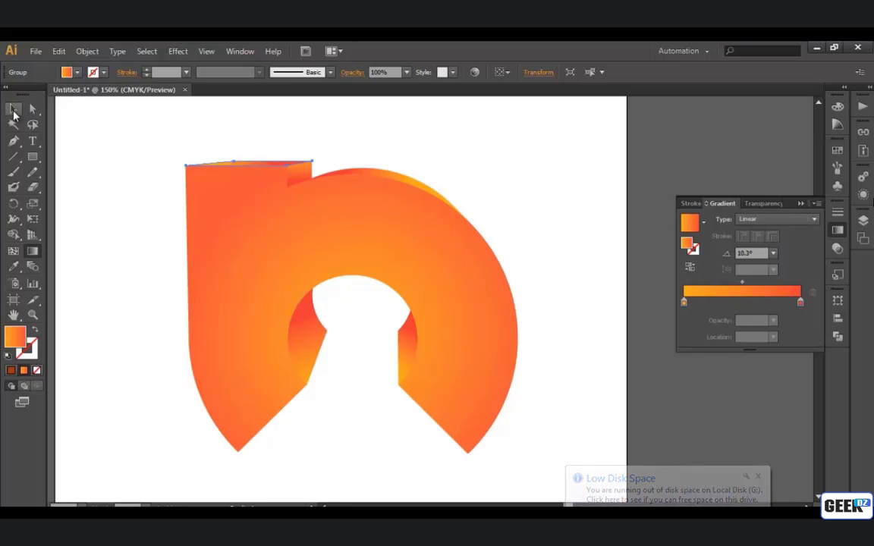
Inspect the gradient shading on all faces of the logo, both up close and as a whole.
{"action": "left_click", "coordinate": [13, 108]}
{"action": "left_click", "coordinate": [375, 162]}
{"action": "left_click_drag", "start_coordinate": [450, 323], "coordinate": [496, 315]}
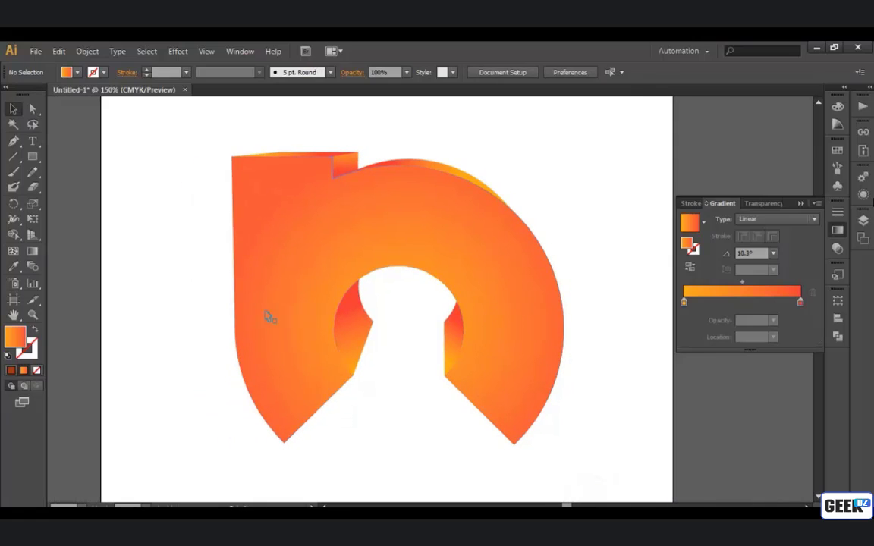
{"action": "scroll", "coordinate": [484, 317], "scroll_direction": "up", "scroll_amount": 1}
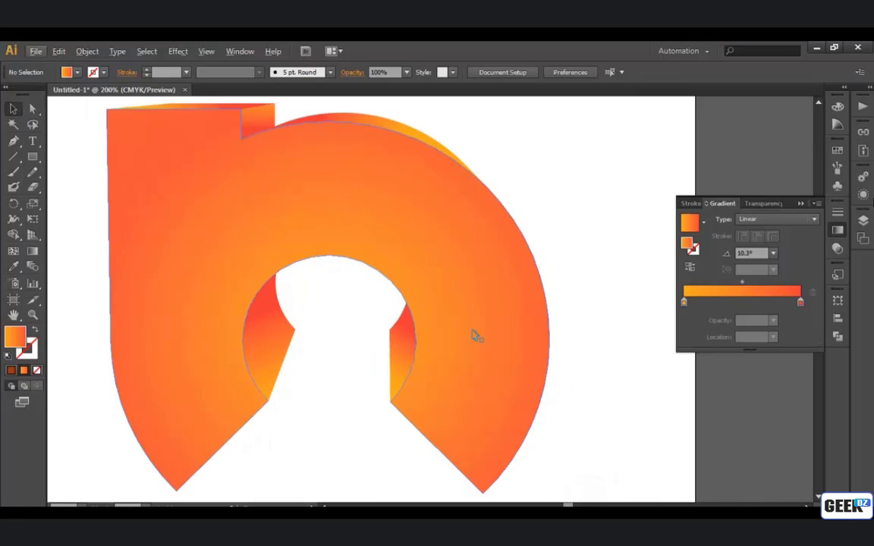
{"action": "scroll", "coordinate": [474, 335], "scroll_direction": "left", "scroll_amount": 2}
{"action": "scroll", "coordinate": [486, 303], "scroll_direction": "down", "scroll_amount": 1}
{"action": "scroll", "coordinate": [505, 300], "scroll_direction": "up", "scroll_amount": 1}
{"action": "scroll", "coordinate": [318, 356], "scroll_direction": "down", "scroll_amount": 2}
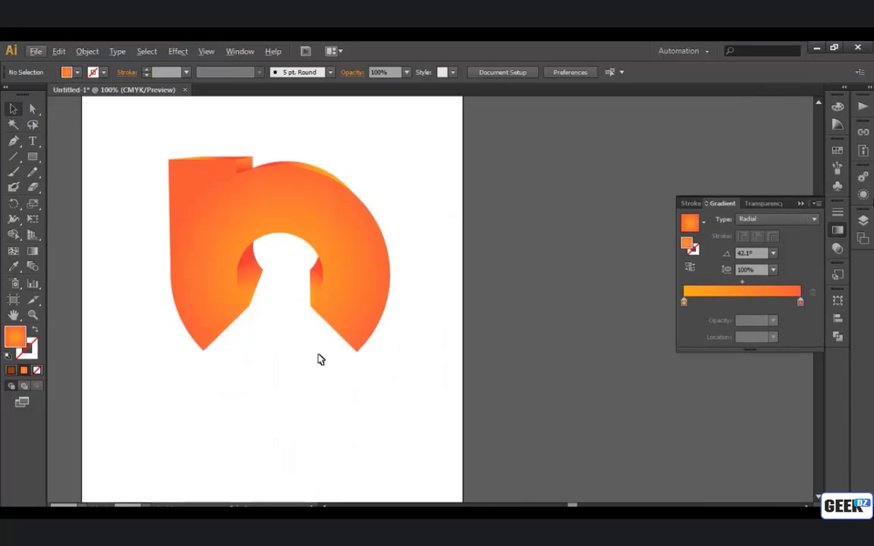
{"action": "scroll", "coordinate": [325, 365], "scroll_direction": "left", "scroll_amount": 2}
{"action": "scroll", "coordinate": [341, 357], "scroll_direction": "up", "scroll_amount": 1}
{"action": "left_click_drag", "start_coordinate": [361, 336], "coordinate": [361, 377]}
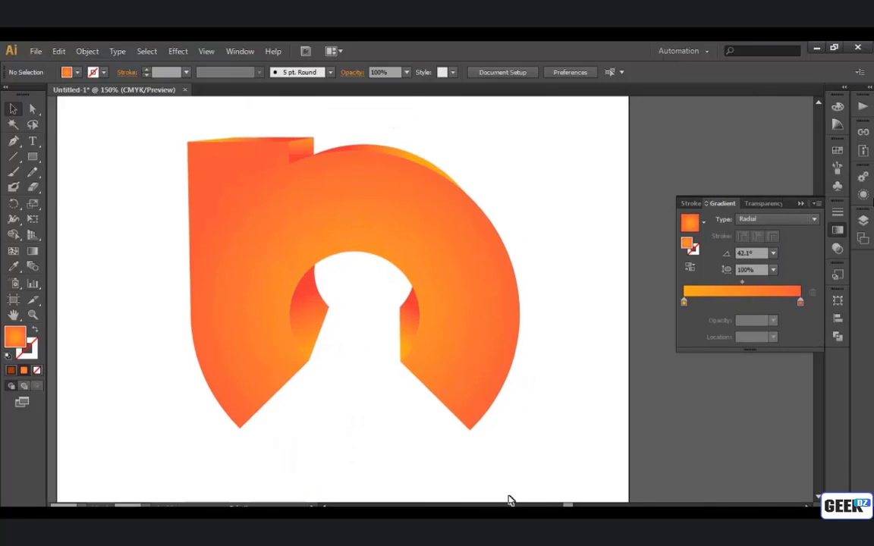
{"action": "scroll", "coordinate": [448, 422], "scroll_direction": "up", "scroll_amount": 3}
{"action": "key", "text": "ctrl+a"}
{"action": "scroll", "coordinate": [390, 357], "scroll_direction": "down", "scroll_amount": 4}
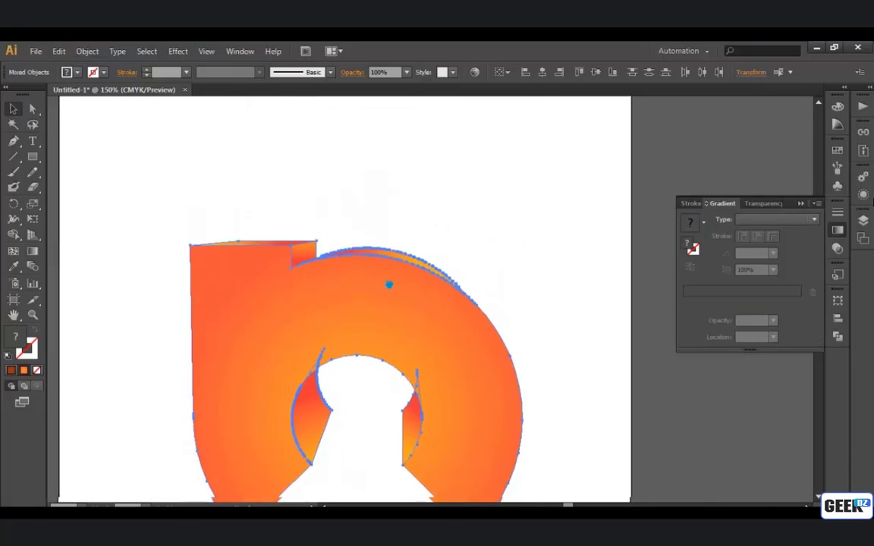
{"action": "left_click_drag", "start_coordinate": [425, 220], "coordinate": [425, 302]}
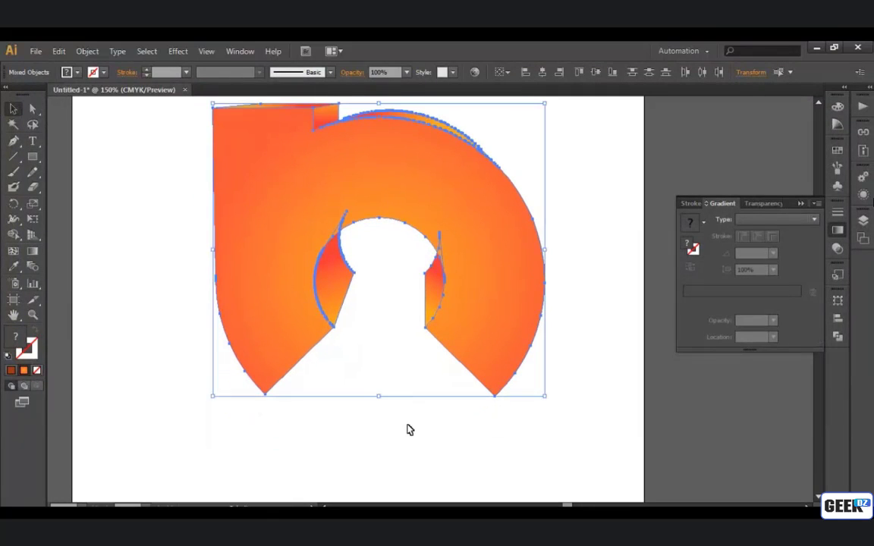
{"action": "left_click", "coordinate": [392, 429]}
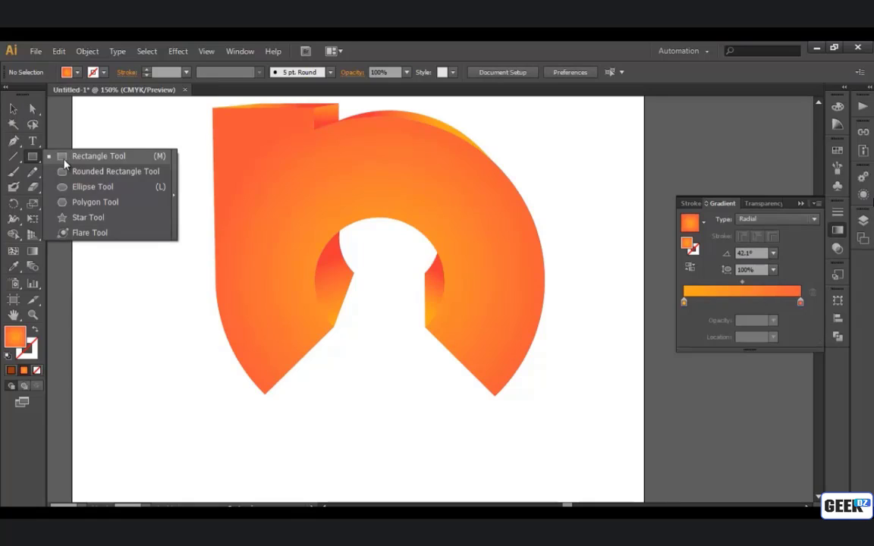
Draw a small rectangle over the tip of the logo's left leg and fill it with black.
{"action": "left_click", "coordinate": [51, 159]}
{"action": "left_click_drag", "start_coordinate": [335, 369], "coordinate": [255, 431]}
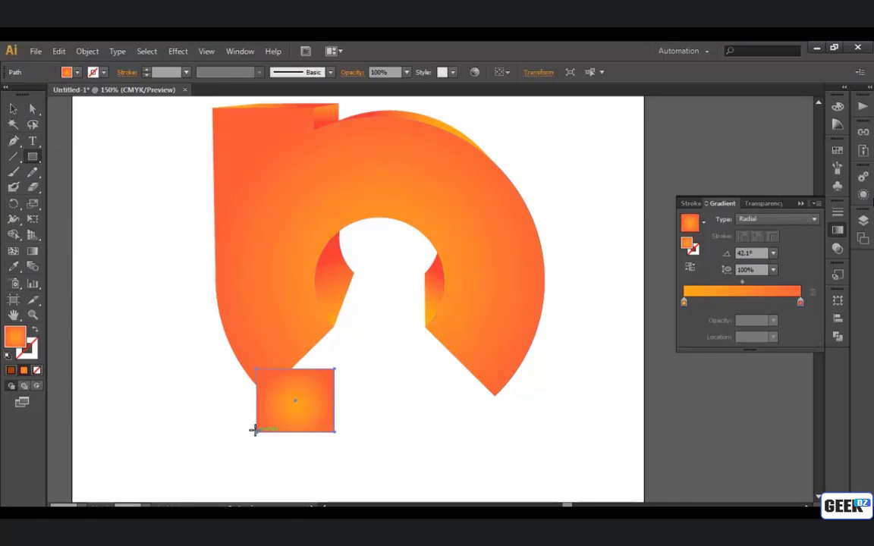
{"action": "left_click", "coordinate": [11, 371]}
{"action": "double_click", "coordinate": [15, 336]}
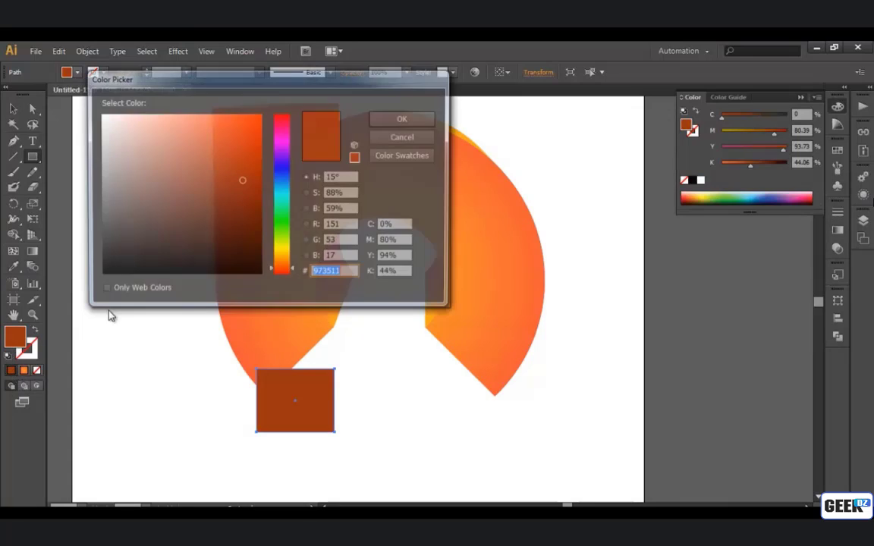
{"action": "left_click", "coordinate": [99, 275]}
{"action": "left_click", "coordinate": [391, 118]}
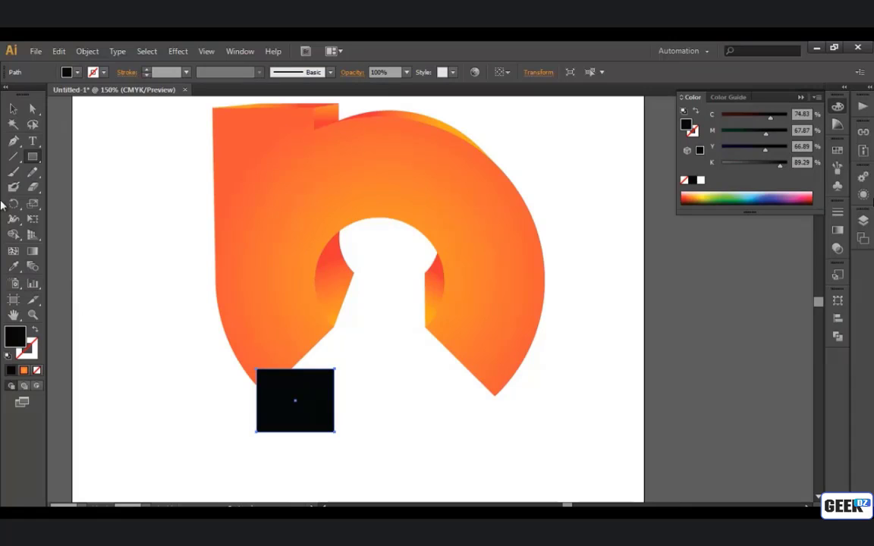
Apply a Gaussian Blur with a 53.1-pixel radius to the black rectangle.
{"action": "left_click", "coordinate": [13, 109]}
{"action": "left_click", "coordinate": [177, 51]}
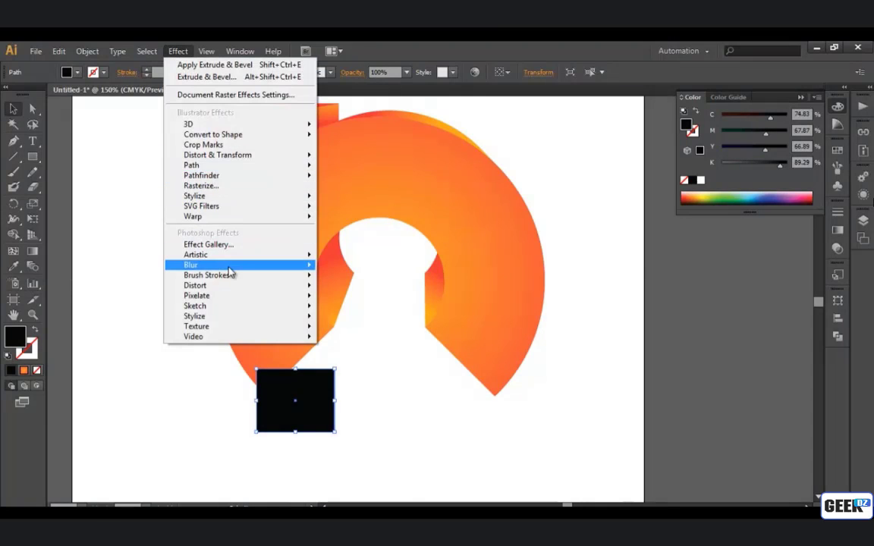
{"action": "mouse_move", "coordinate": [197, 264]}
{"action": "left_click", "coordinate": [355, 266]}
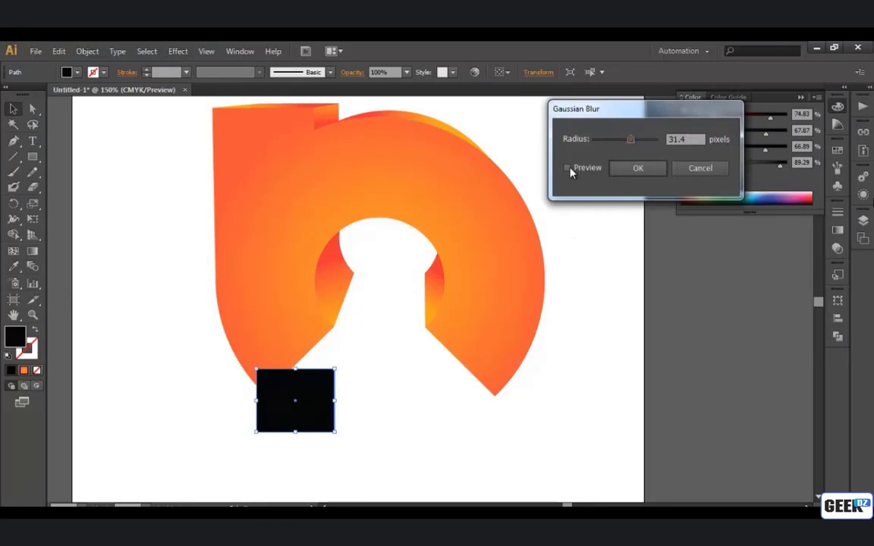
{"action": "left_click", "coordinate": [577, 167]}
{"action": "mouse_move", "coordinate": [632, 140]}
{"action": "left_mouse_down"}
{"action": "mouse_move", "coordinate": [643, 144]}
{"action": "mouse_move", "coordinate": [630, 142]}
{"action": "left_mouse_up"}
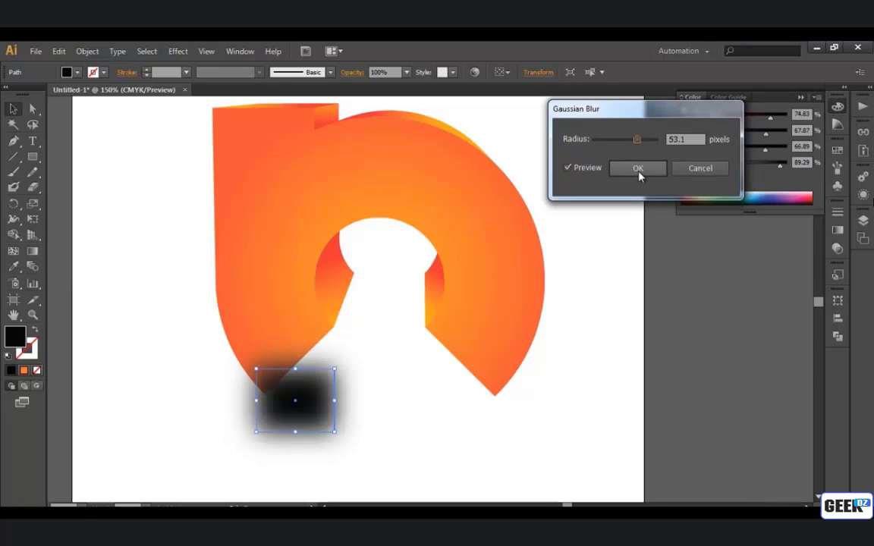
{"action": "left_click", "coordinate": [639, 172]}
Nudge the blurred rectangle up against the left leg and make a copy of it sheared horizontally so it leans right.
{"action": "left_click_drag", "start_coordinate": [316, 393], "coordinate": [323, 371]}
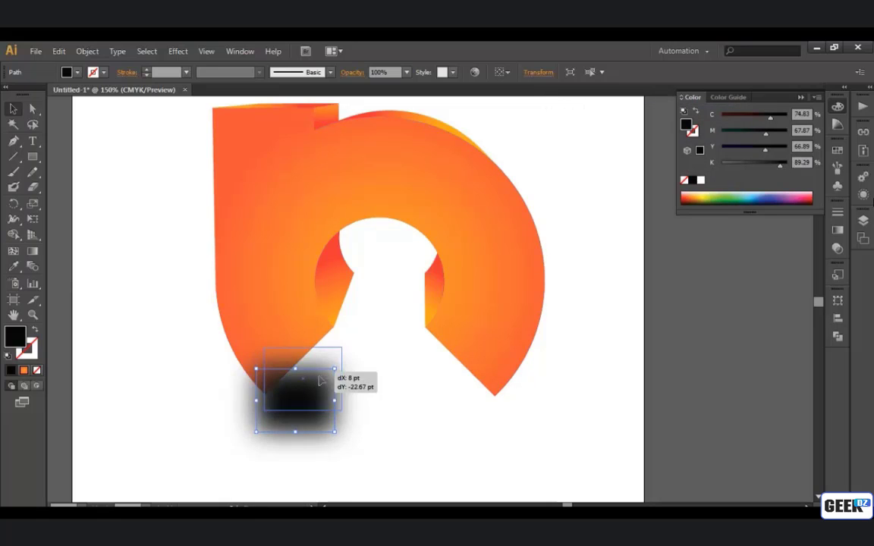
{"action": "right_click", "coordinate": [323, 371]}
{"action": "mouse_move", "coordinate": [366, 341]}
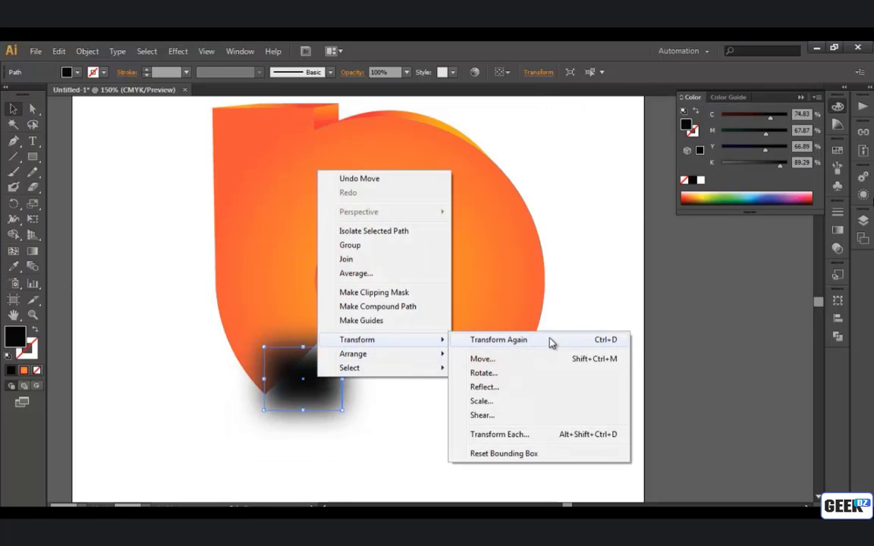
{"action": "left_click", "coordinate": [509, 418]}
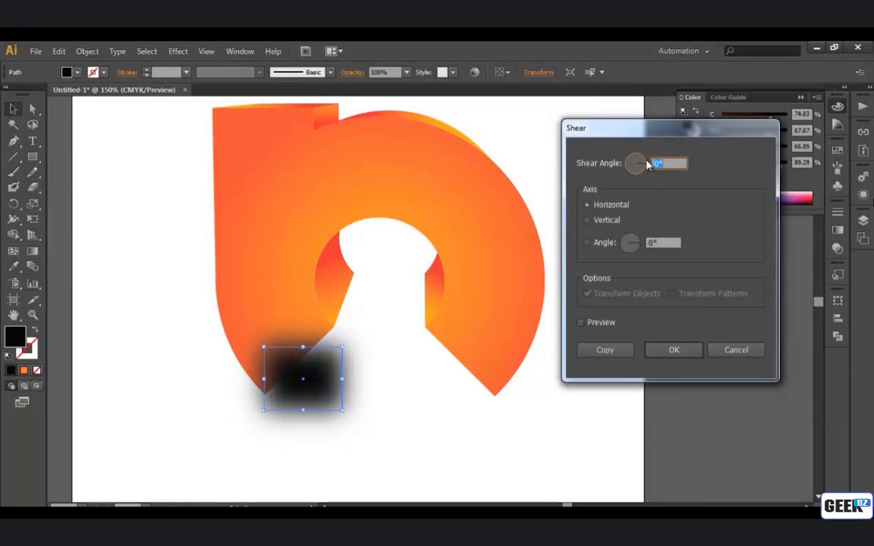
{"action": "left_click", "coordinate": [581, 324]}
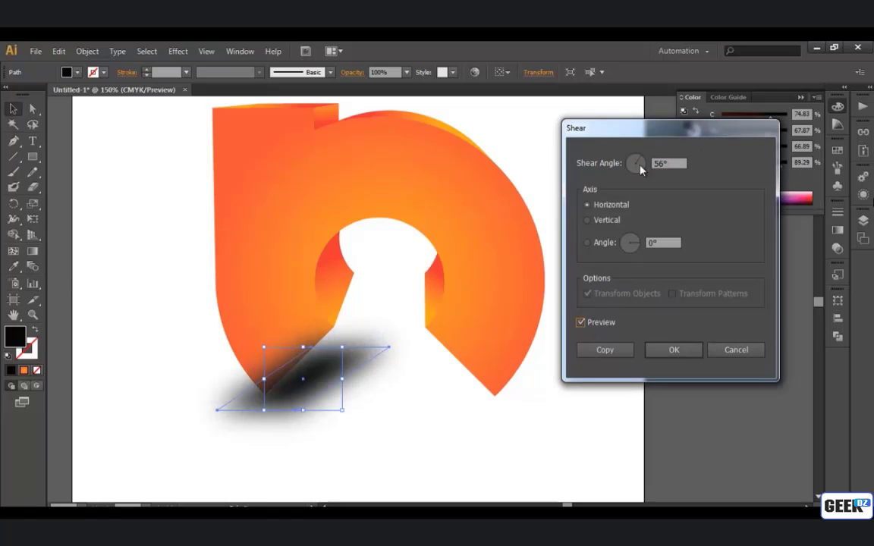
{"action": "left_click_drag", "start_coordinate": [641, 169], "coordinate": [644, 163]}
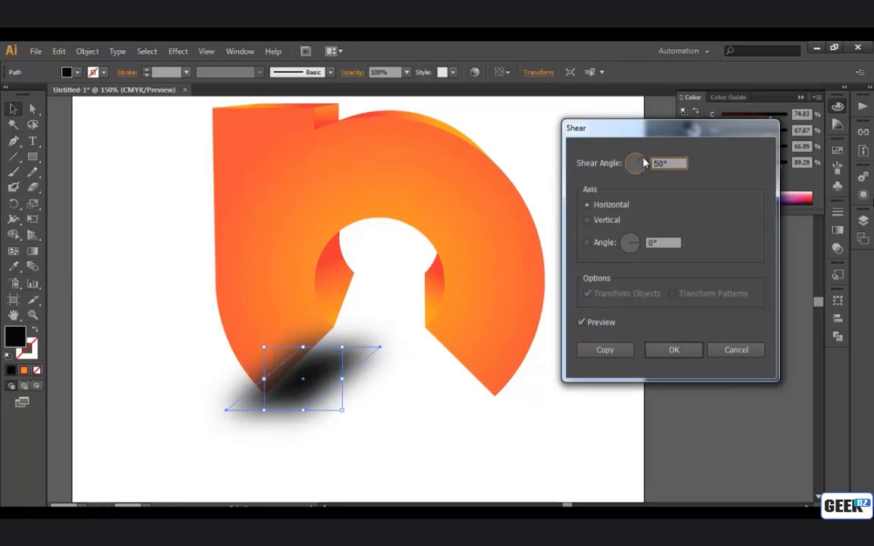
{"action": "left_click", "coordinate": [605, 351]}
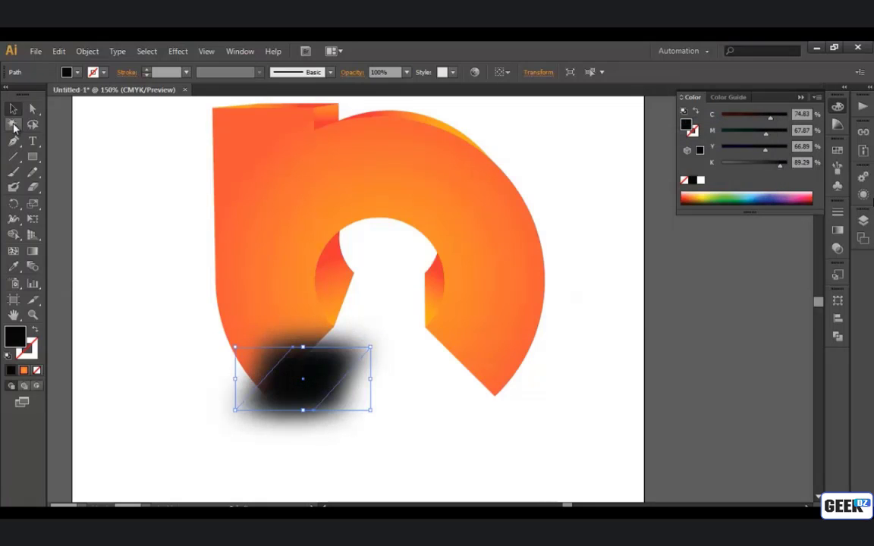
Separate the blurred shapes, placing the sheared copy beside the left leg's tip and the unsheared rectangle below the right leg.
{"action": "left_click_drag", "start_coordinate": [331, 374], "coordinate": [261, 388]}
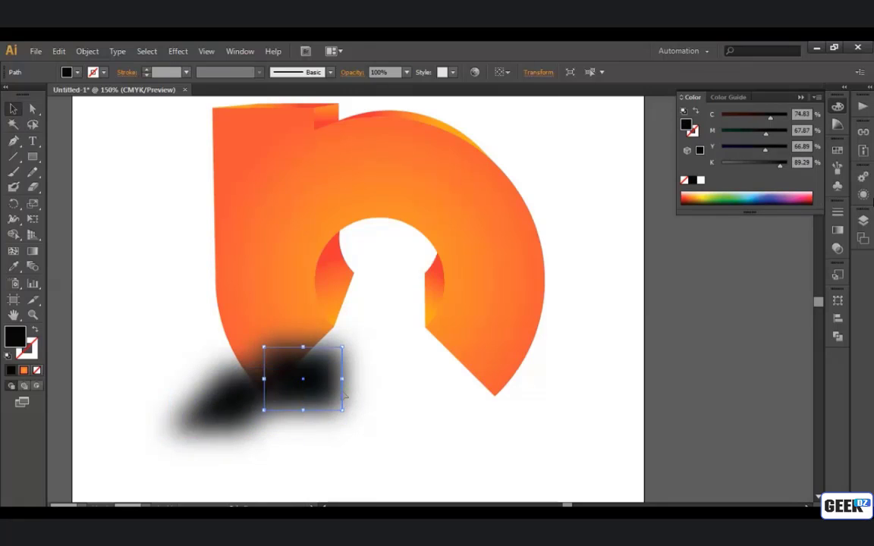
{"action": "left_click_drag", "start_coordinate": [327, 386], "coordinate": [532, 388]}
{"action": "left_click_drag", "start_coordinate": [416, 392], "coordinate": [255, 393]}
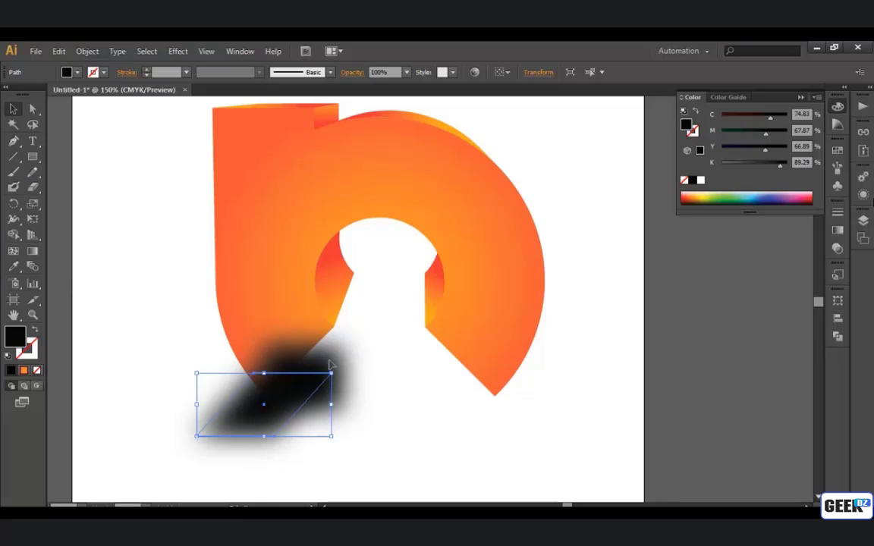
{"action": "left_click_drag", "start_coordinate": [296, 396], "coordinate": [229, 407]}
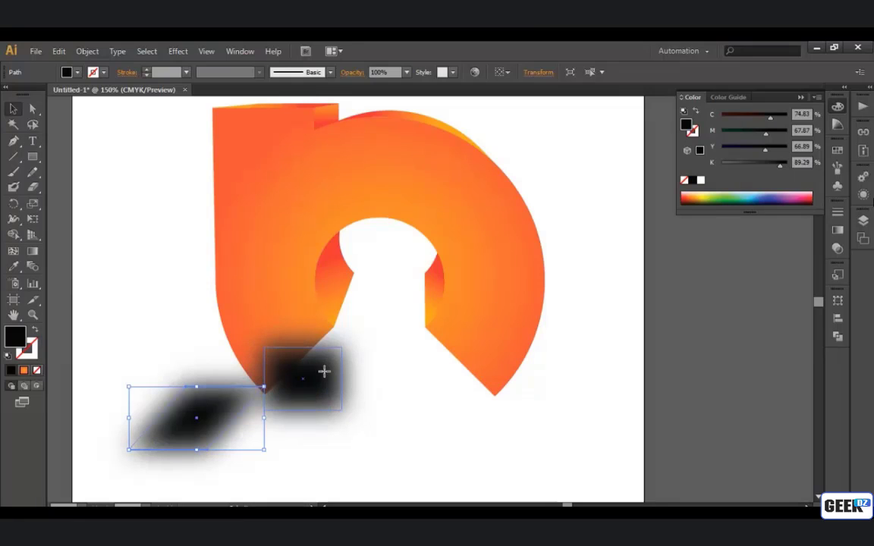
{"action": "left_click_drag", "start_coordinate": [292, 375], "coordinate": [458, 410]}
Shear the blurred rectangle below the right leg by 330° along the horizontal axis.
{"action": "right_click", "coordinate": [458, 410]}
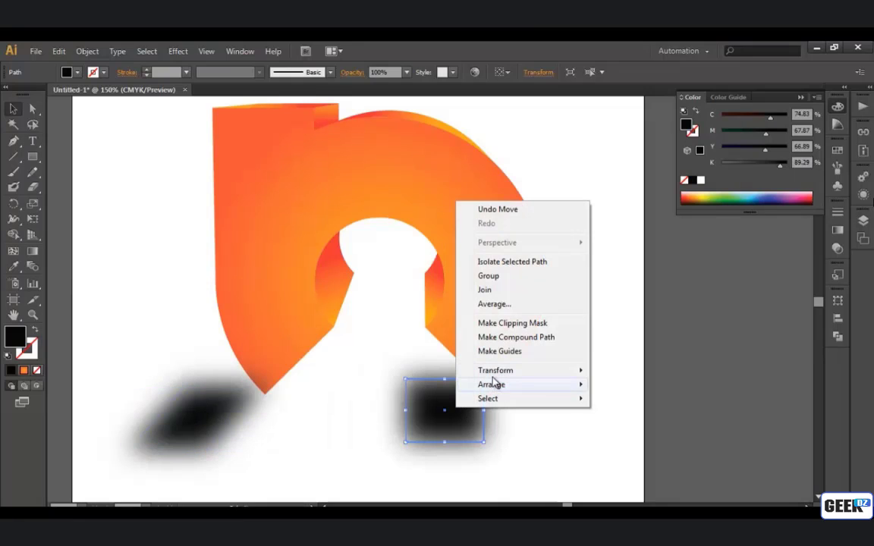
{"action": "mouse_move", "coordinate": [570, 372]}
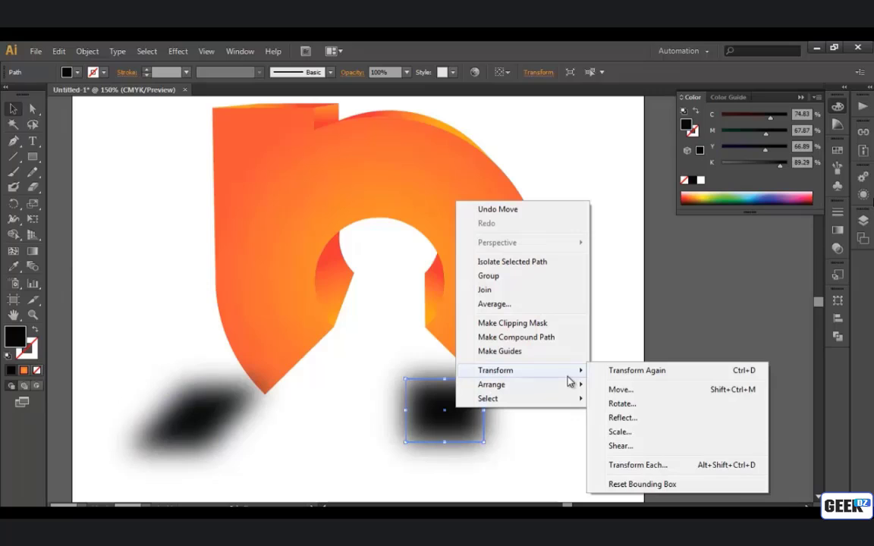
{"action": "left_click", "coordinate": [620, 446]}
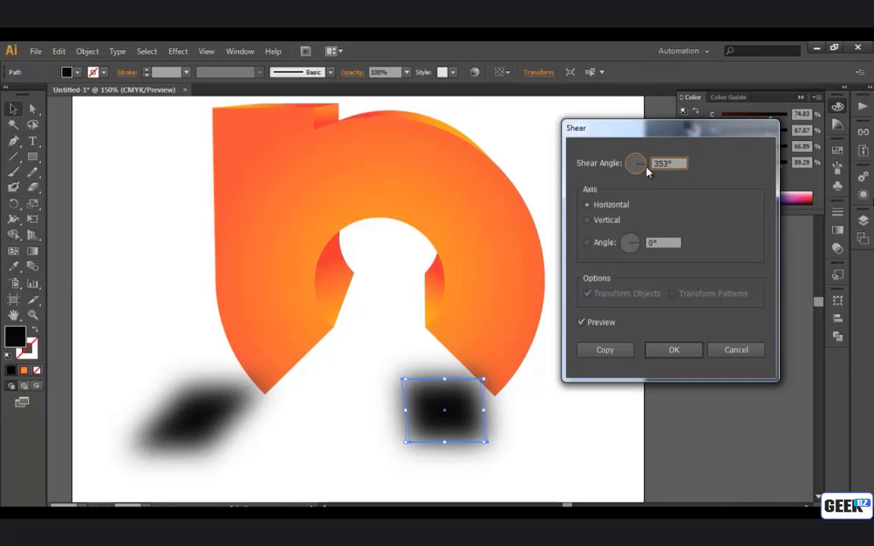
{"action": "key", "text": "Down"}
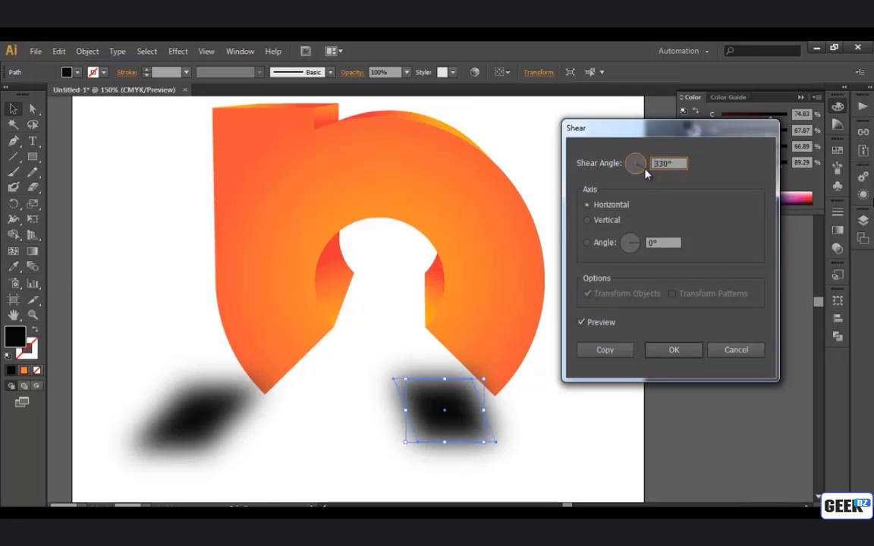
{"action": "left_click", "coordinate": [658, 352]}
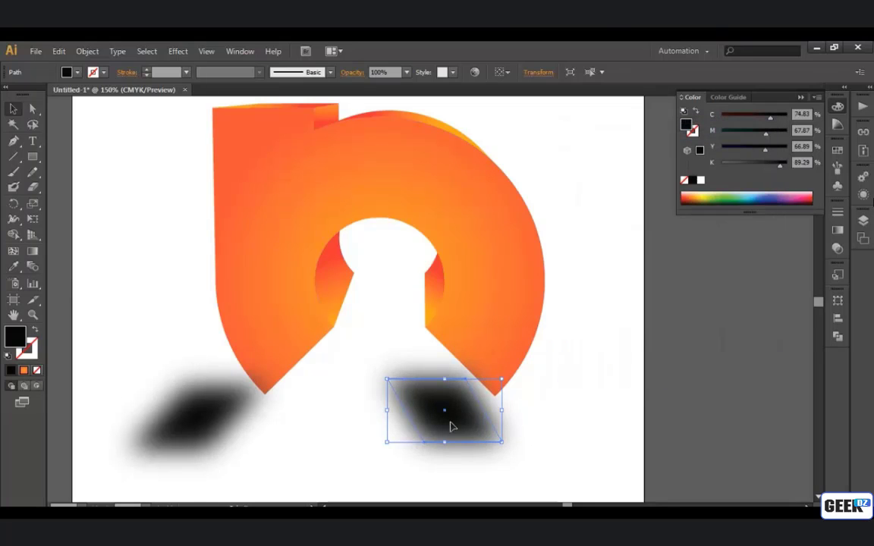
Position the right sheared shadow under the right leg's slanted end and send it to the back.
{"action": "left_click_drag", "start_coordinate": [449, 423], "coordinate": [478, 396]}
{"action": "right_click", "coordinate": [479, 394]}
{"action": "mouse_move", "coordinate": [555, 379]}
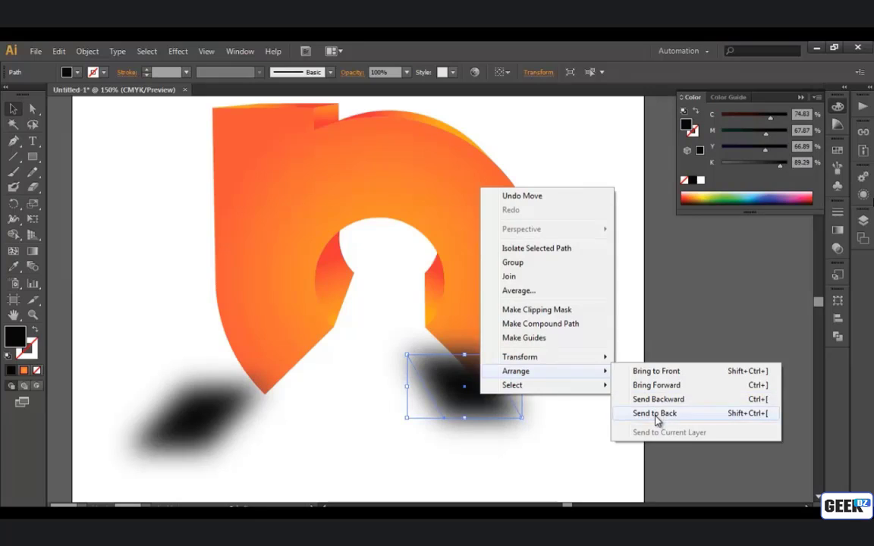
{"action": "left_click", "coordinate": [657, 414]}
Move the left sheared shadow under the left leg's slanted end, send it to the back and deselect it.
{"action": "left_click_drag", "start_coordinate": [201, 416], "coordinate": [293, 371]}
{"action": "right_click", "coordinate": [292, 371]}
{"action": "mouse_move", "coordinate": [389, 349]}
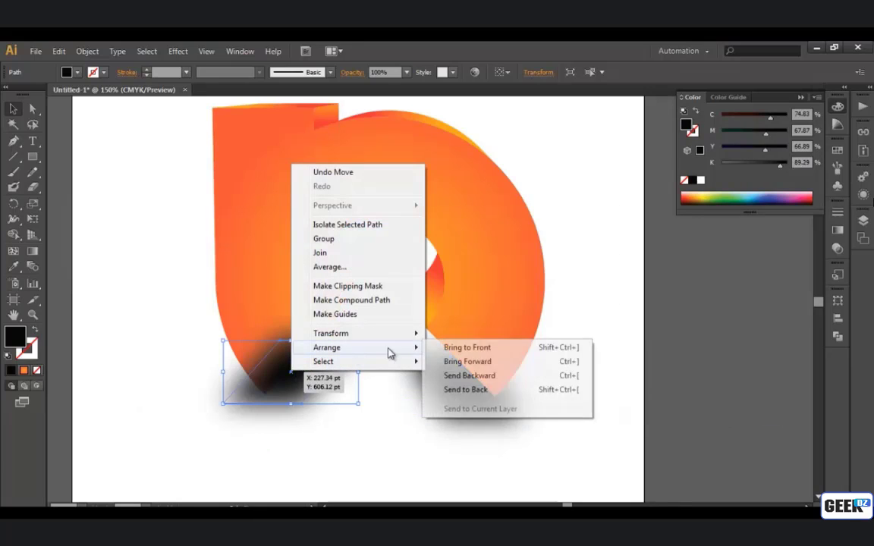
{"action": "left_click", "coordinate": [446, 387]}
{"action": "left_click", "coordinate": [636, 383]}
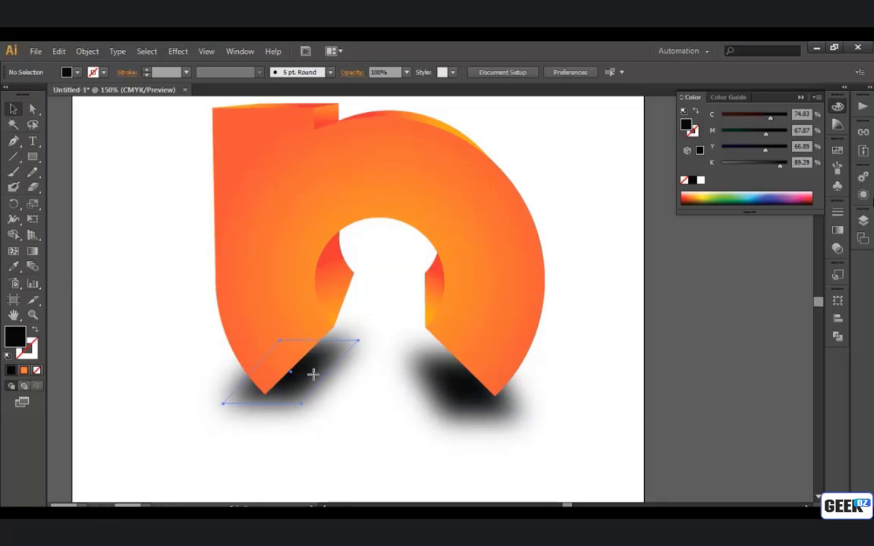
Nudge the left and right shadows slightly rightward beneath the slanted ends of the legs.
{"action": "left_click", "coordinate": [289, 380]}
{"action": "left_click", "coordinate": [464, 384]}
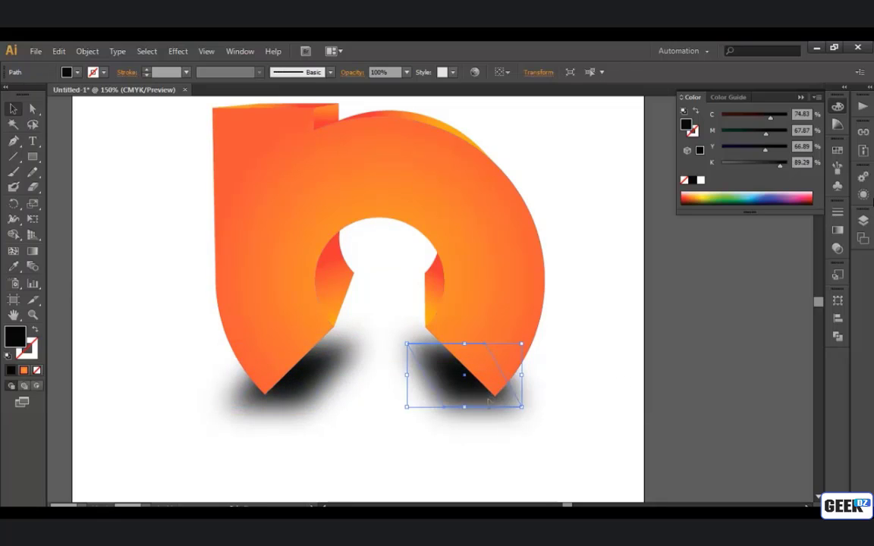
{"action": "left_click_drag", "start_coordinate": [485, 399], "coordinate": [487, 400]}
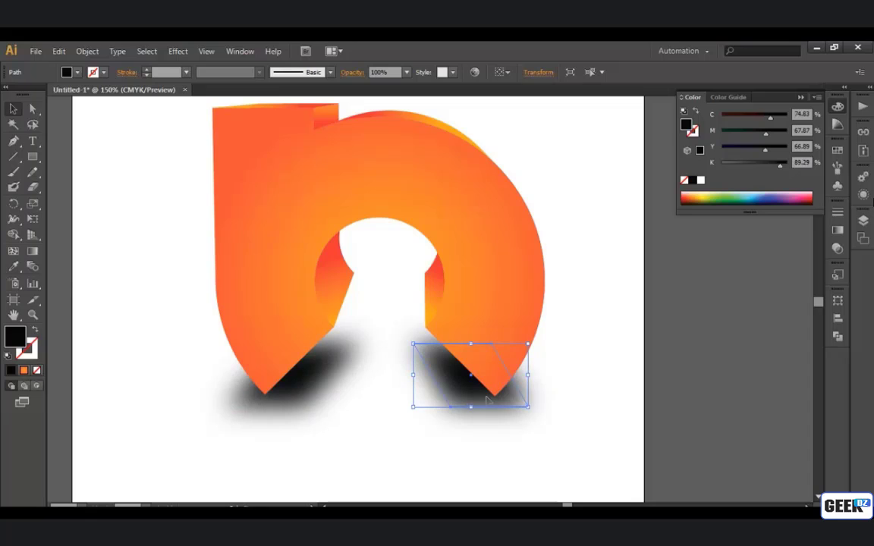
Set the opacity of both leg shadows together to 30% and deselect them.
{"action": "left_click", "coordinate": [286, 387], "text": "shift"}
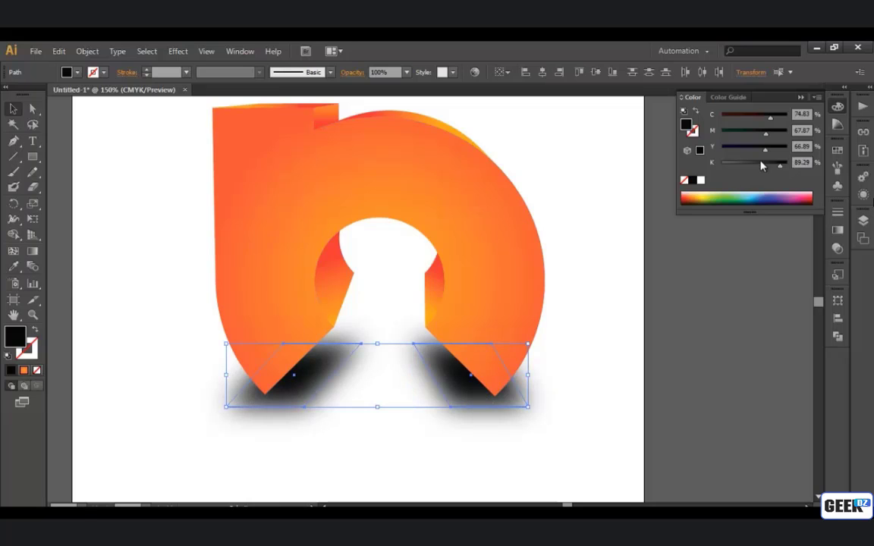
{"action": "left_click", "coordinate": [838, 230]}
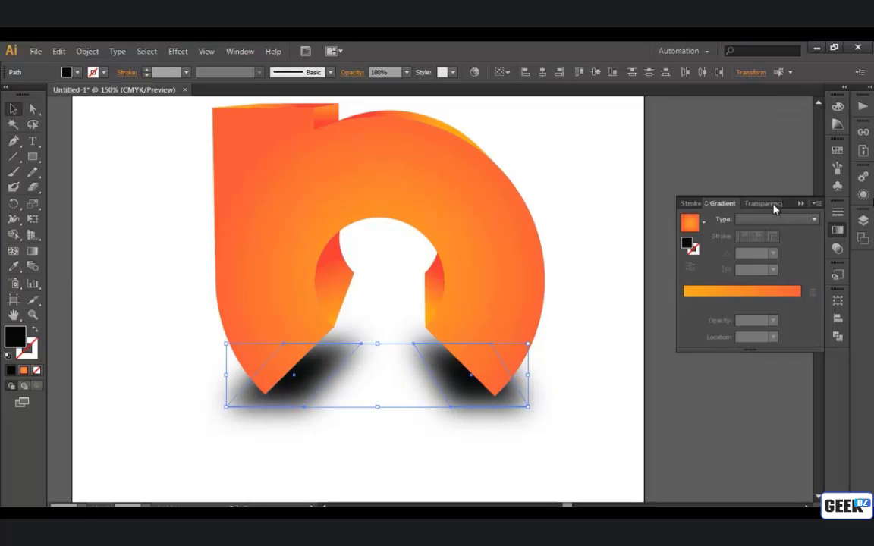
{"action": "left_click", "coordinate": [757, 204]}
{"action": "left_click", "coordinate": [814, 219]}
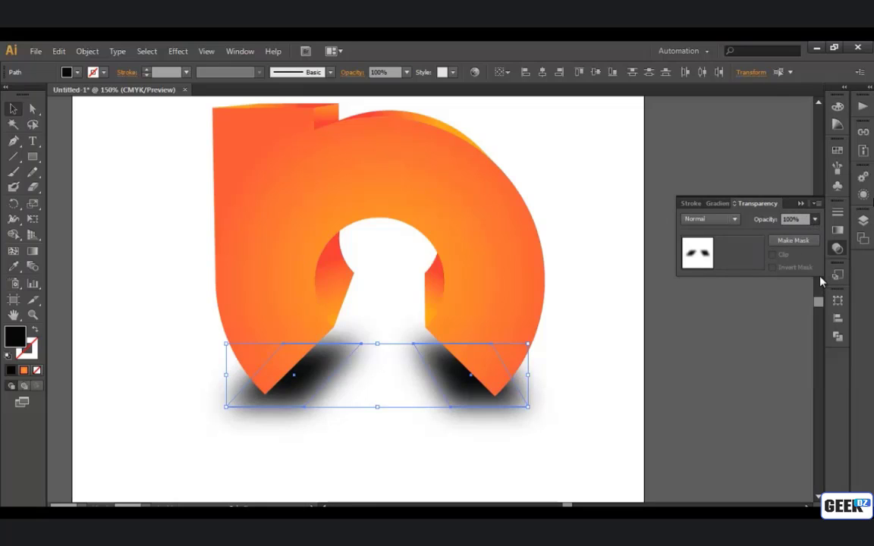
{"action": "left_click", "coordinate": [830, 275]}
{"action": "left_click", "coordinate": [591, 395]}
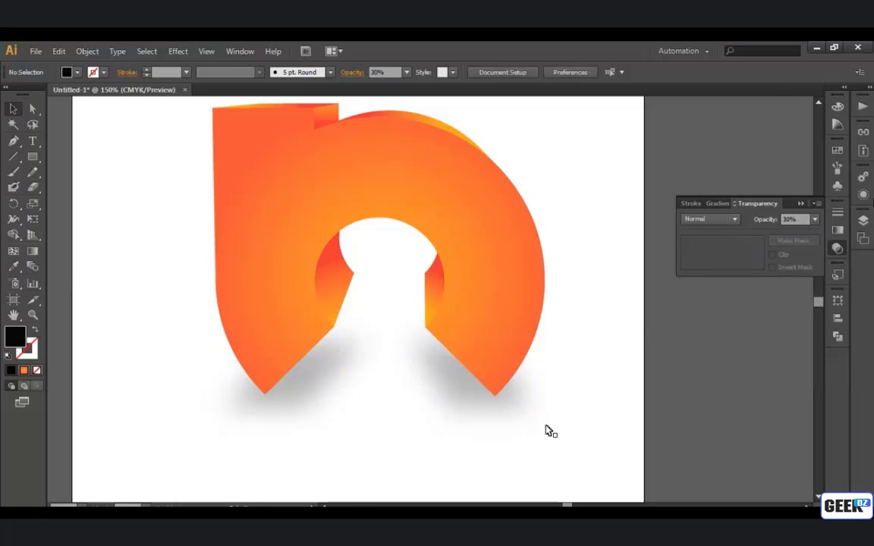
Duplicate both shadows in place and scale the right copy down to a small patch behind the right leg's tip.
{"action": "left_click_drag", "start_coordinate": [525, 439], "coordinate": [259, 404]}
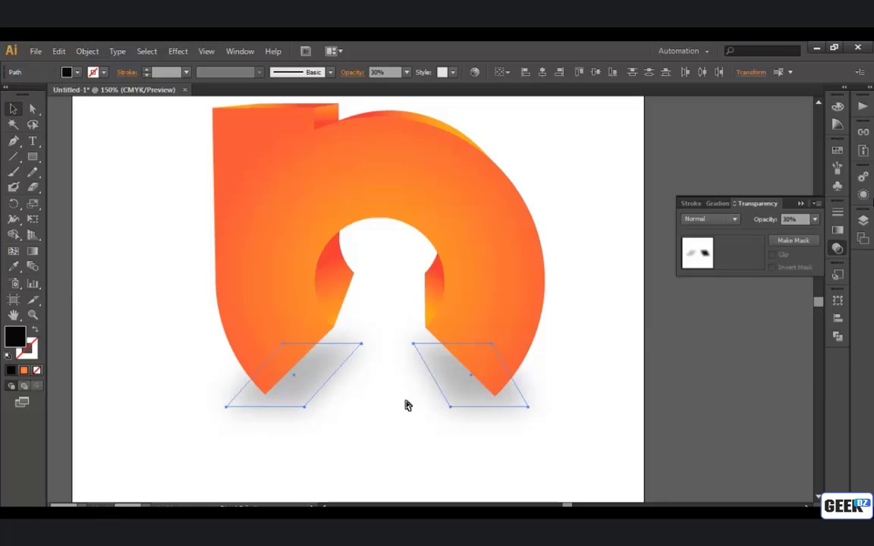
{"action": "left_click", "coordinate": [516, 399]}
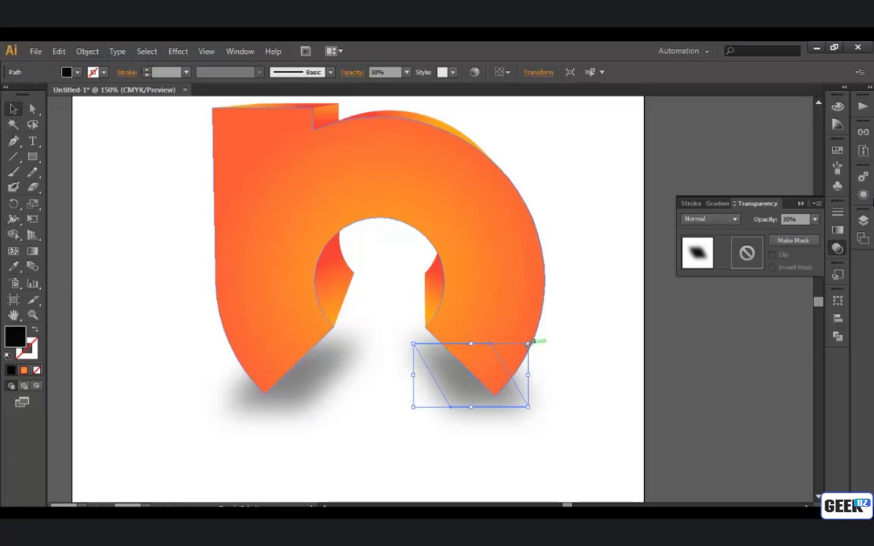
{"action": "left_click_drag", "start_coordinate": [531, 342], "coordinate": [499, 353]}
{"action": "left_click_drag", "start_coordinate": [472, 383], "coordinate": [490, 393]}
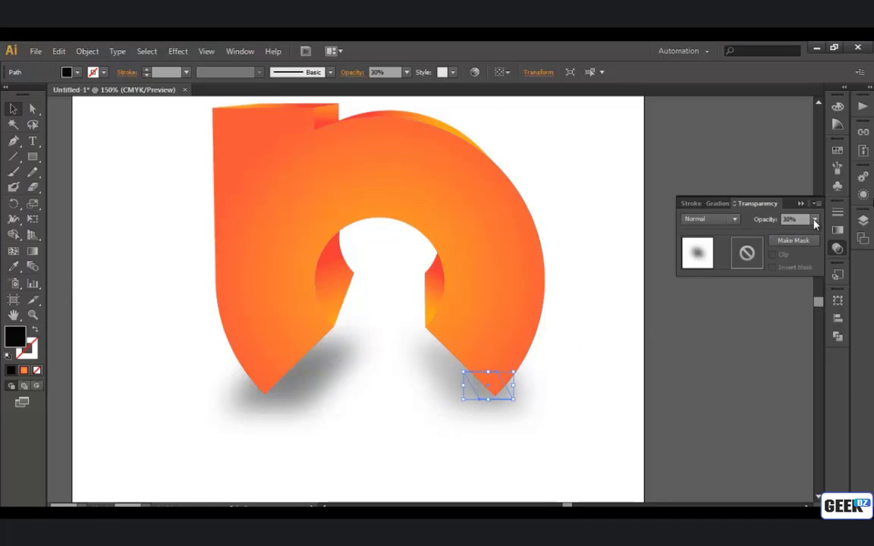
Set the small right shadow copy's opacity to 40% and deselect it.
{"action": "left_click", "coordinate": [814, 219]}
{"action": "left_click", "coordinate": [820, 297]}
{"action": "left_click", "coordinate": [479, 407]}
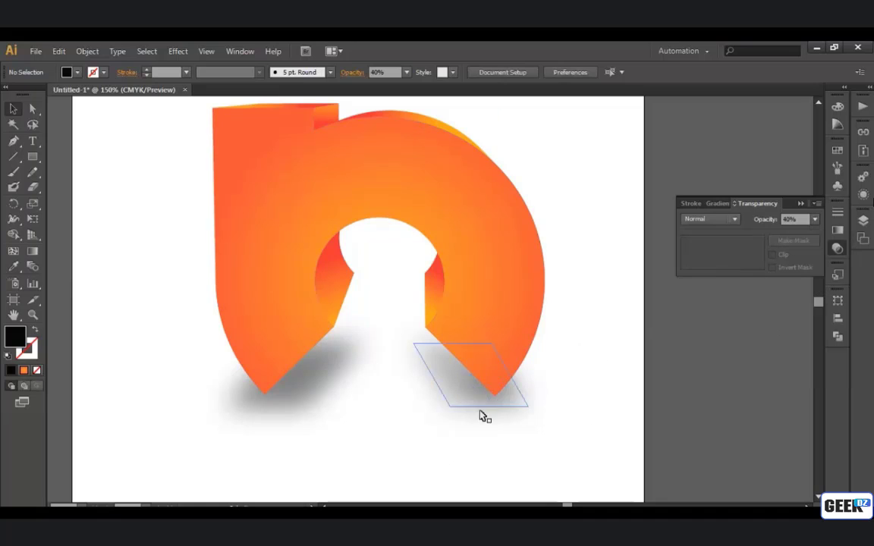
Scale the left shadow copy down behind the left leg's tip and set its opacity to 40%.
{"action": "left_click", "coordinate": [253, 390]}
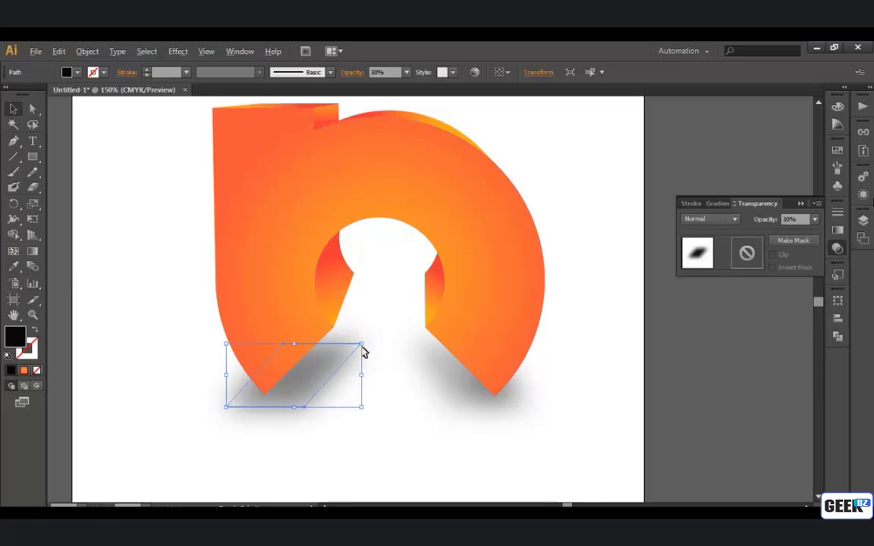
{"action": "left_click_drag", "start_coordinate": [361, 345], "coordinate": [292, 388]}
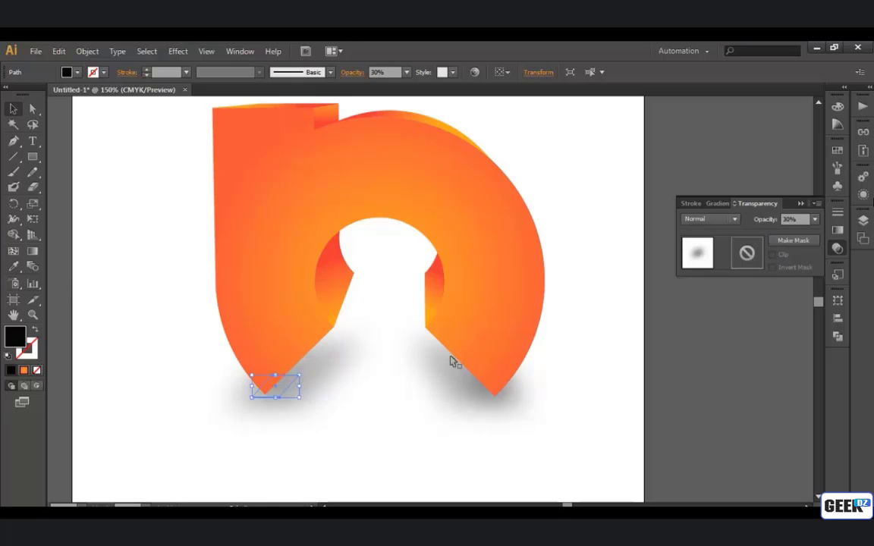
{"action": "left_click", "coordinate": [814, 219]}
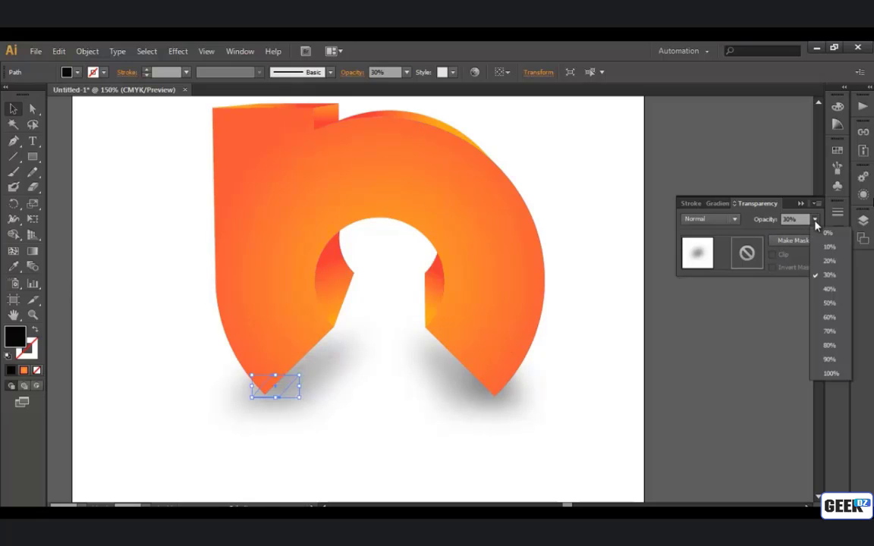
{"action": "left_click", "coordinate": [822, 293]}
{"action": "left_click", "coordinate": [567, 445]}
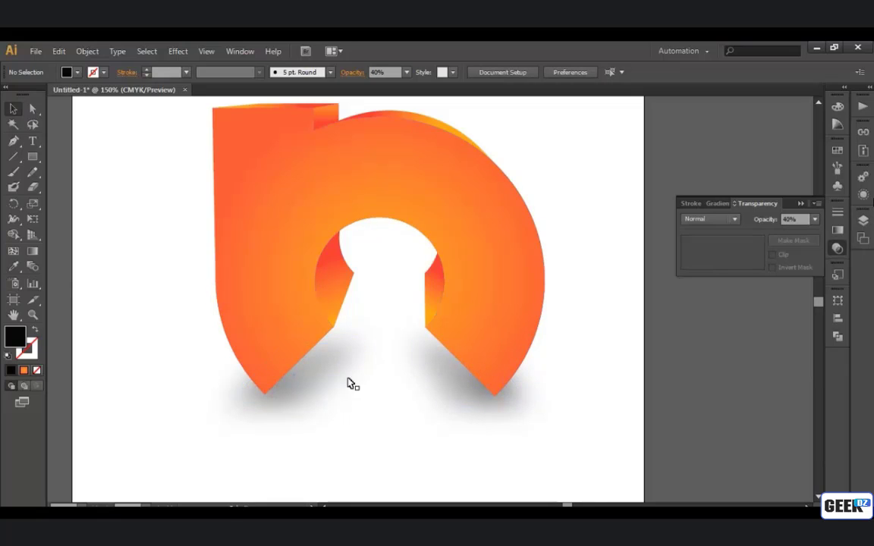
Draw a wide, flat black rectangle spanning the gap between the two leg ends.
{"action": "left_click", "coordinate": [33, 157]}
{"action": "left_click_drag", "start_coordinate": [313, 362], "coordinate": [457, 392]}
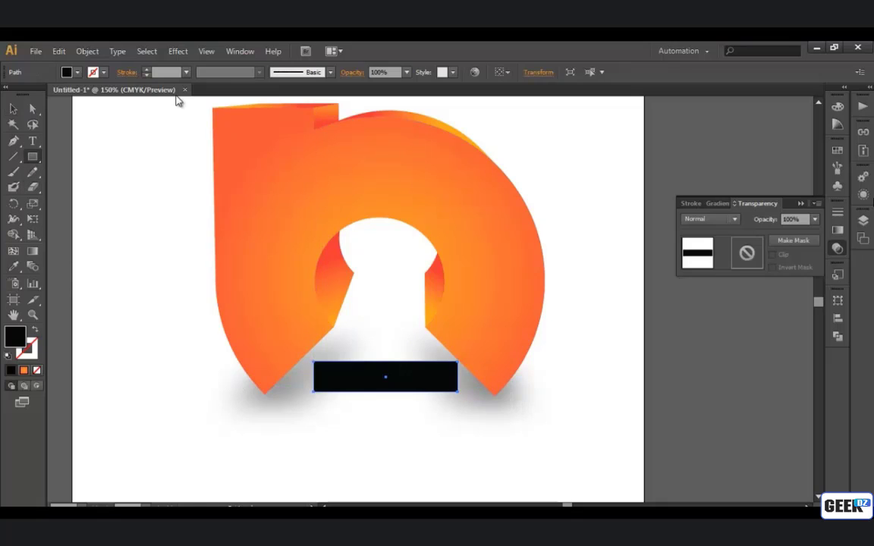
Apply a Gaussian Blur with a 66.2-pixel radius to the rectangle between the legs and set its opacity to 30%.
{"action": "left_click", "coordinate": [177, 50]}
{"action": "mouse_move", "coordinate": [190, 265]}
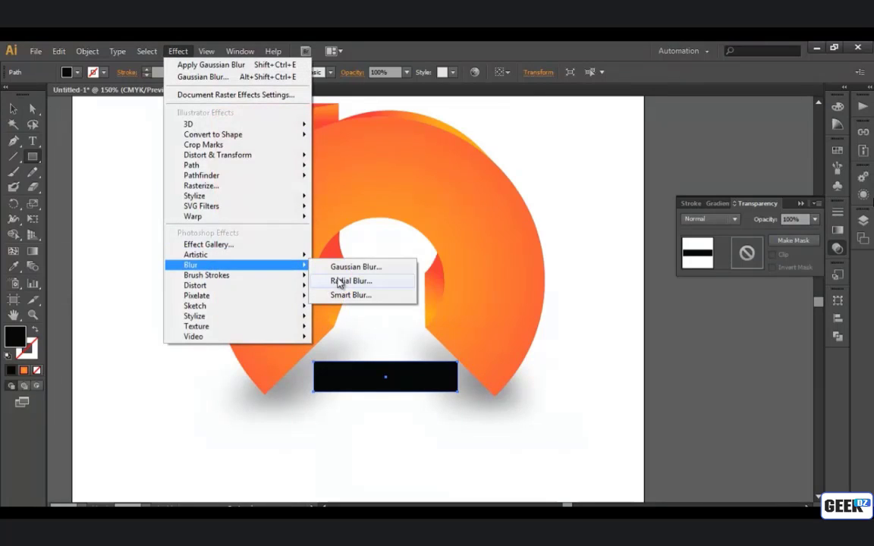
{"action": "left_click", "coordinate": [354, 267]}
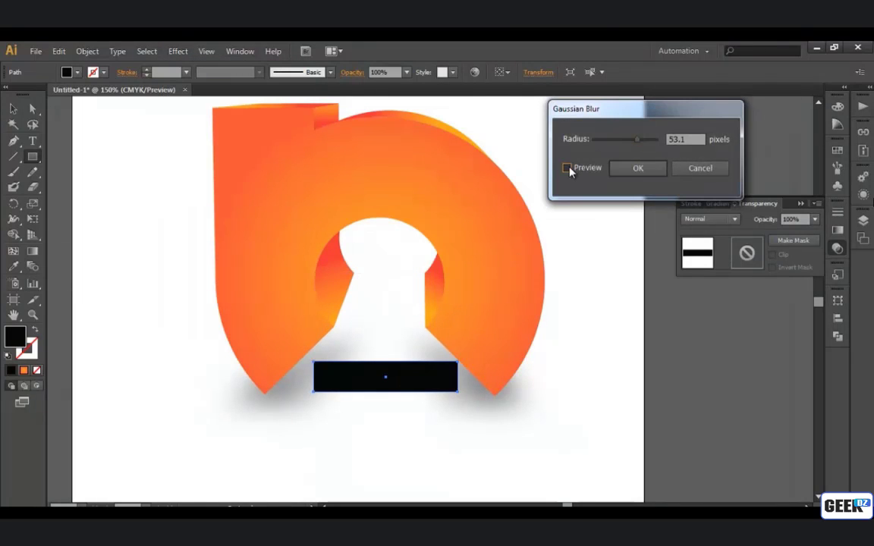
{"action": "left_click", "coordinate": [568, 167]}
{"action": "left_click_drag", "start_coordinate": [637, 139], "coordinate": [643, 140]}
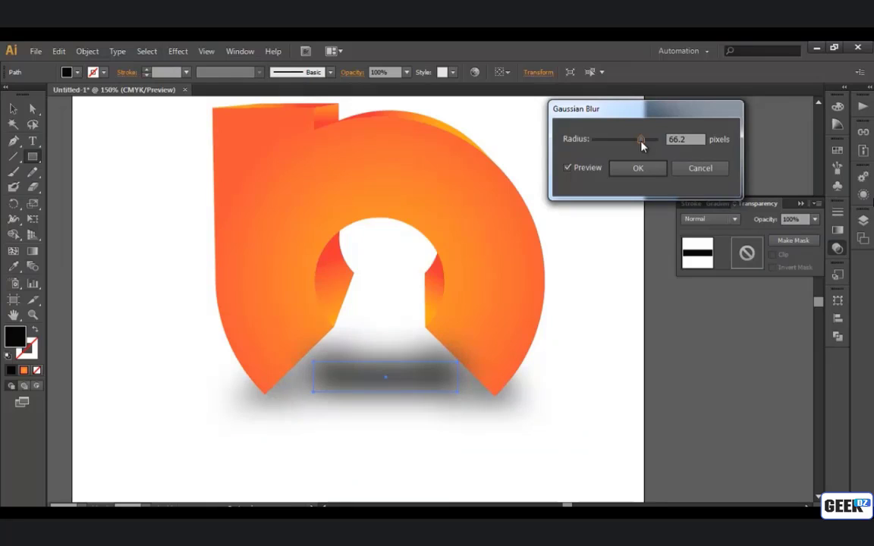
{"action": "left_click", "coordinate": [644, 170]}
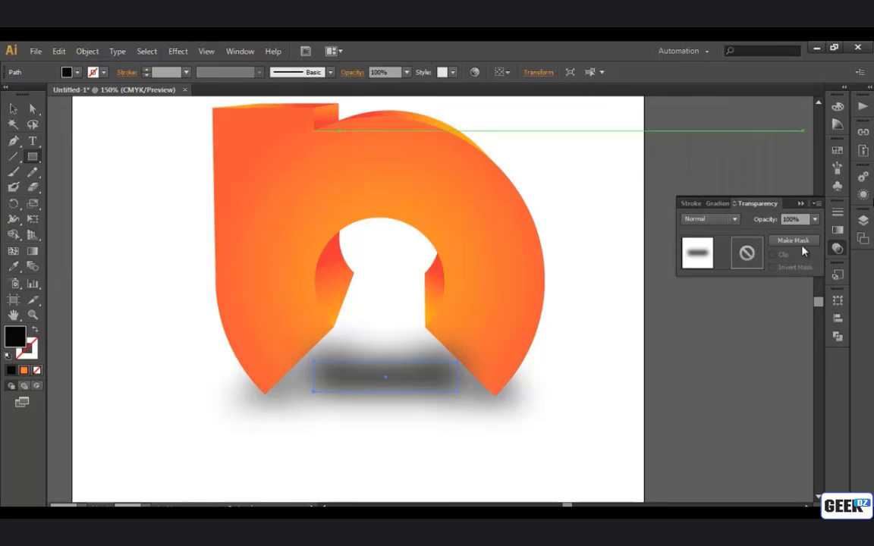
{"action": "left_click", "coordinate": [814, 219]}
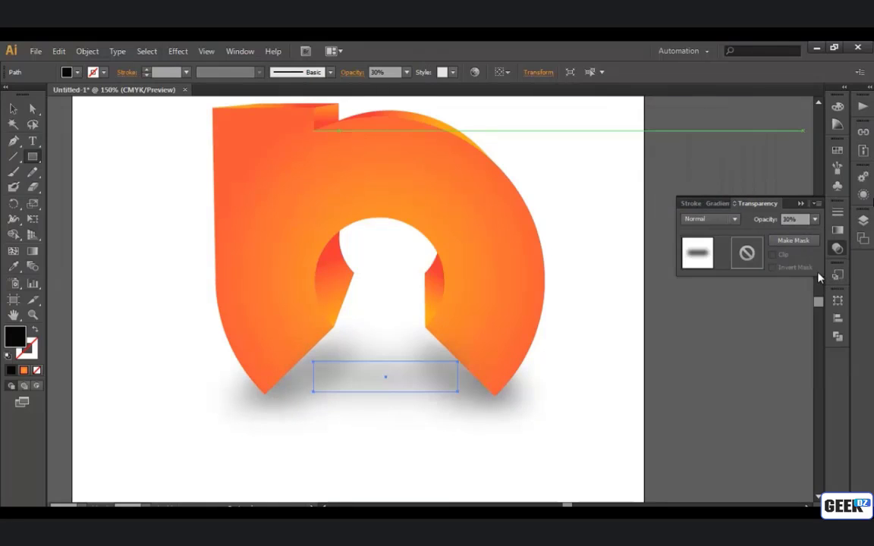
{"action": "left_click", "coordinate": [123, 180]}
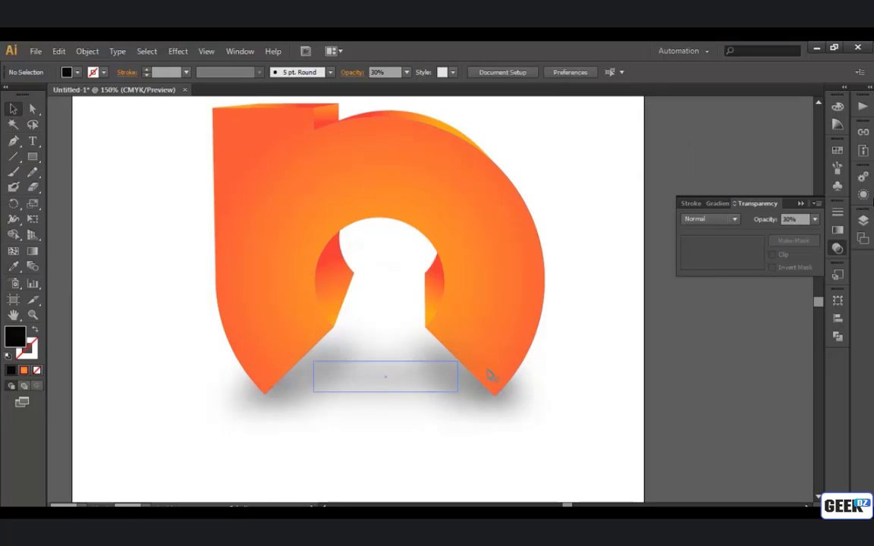
{"action": "scroll", "coordinate": [601, 386], "scroll_direction": "down", "scroll_amount": 1}
{"action": "left_click_drag", "start_coordinate": [569, 380], "coordinate": [507, 381]}
{"action": "scroll", "coordinate": [431, 378], "scroll_direction": "up", "scroll_amount": 1}
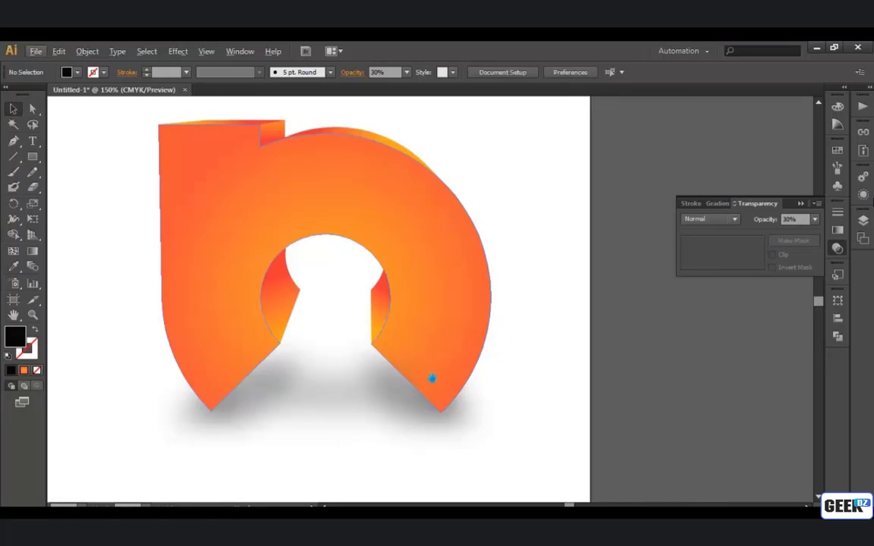
{"action": "scroll", "coordinate": [467, 339], "scroll_direction": "down", "scroll_amount": 1}
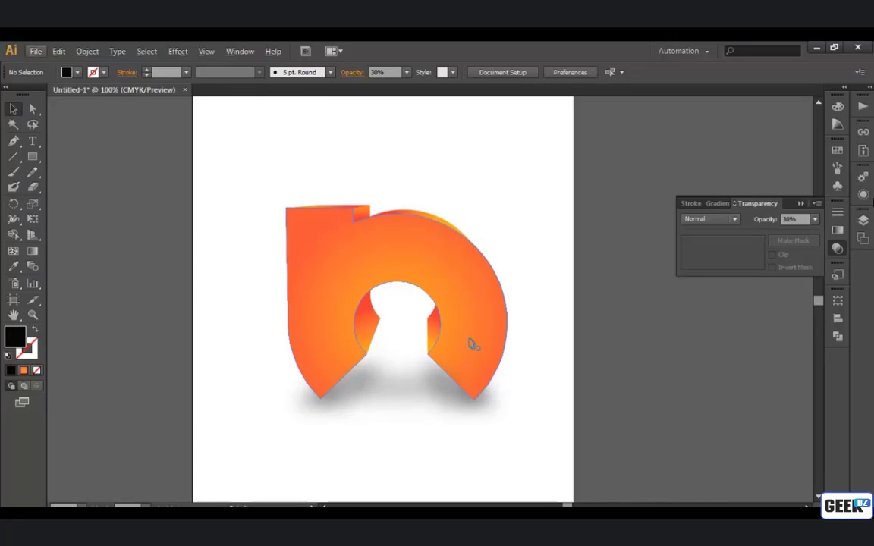
{"action": "scroll", "coordinate": [456, 304], "scroll_direction": "up", "scroll_amount": 2}
{"action": "scroll", "coordinate": [485, 308], "scroll_direction": "down", "scroll_amount": 1}
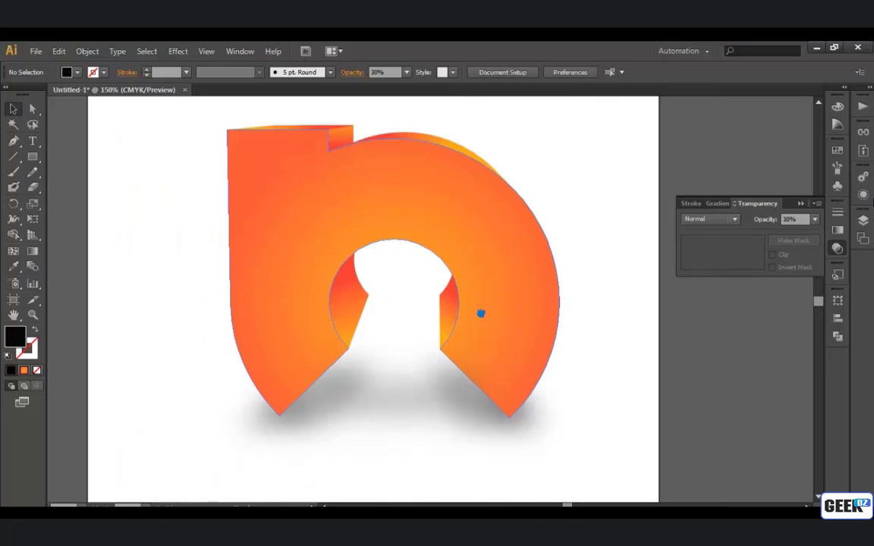